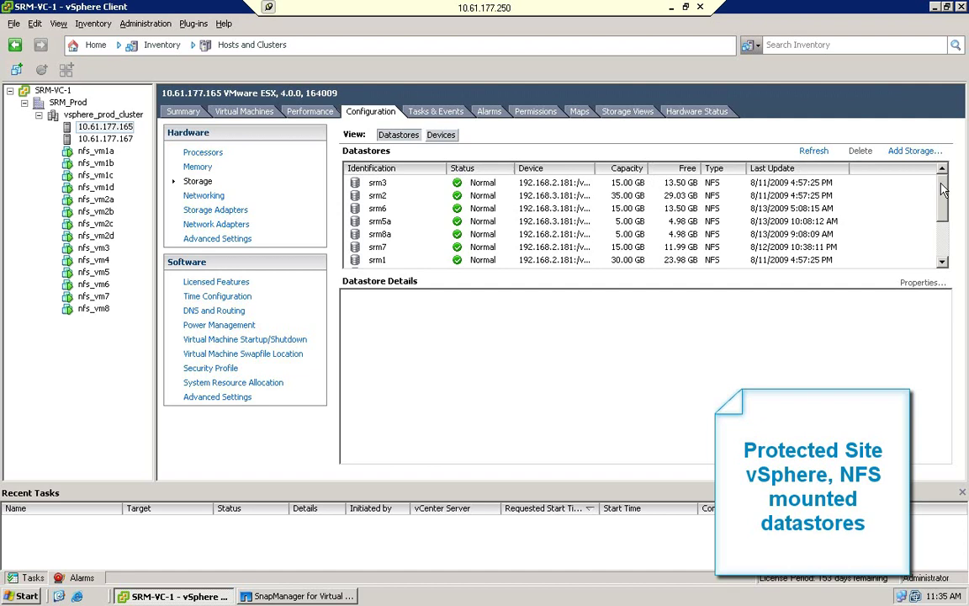
Show the SRM_Prod datacenter overview, then bring SnapManager for Virtual Infrastructure to the front.
{"action": "mouse_move", "coordinate": [938, 192]}
{"action": "left_mouse_down"}
{"action": "mouse_move", "coordinate": [943, 237]}
{"action": "mouse_move", "coordinate": [930, 183]}
{"action": "left_mouse_up"}
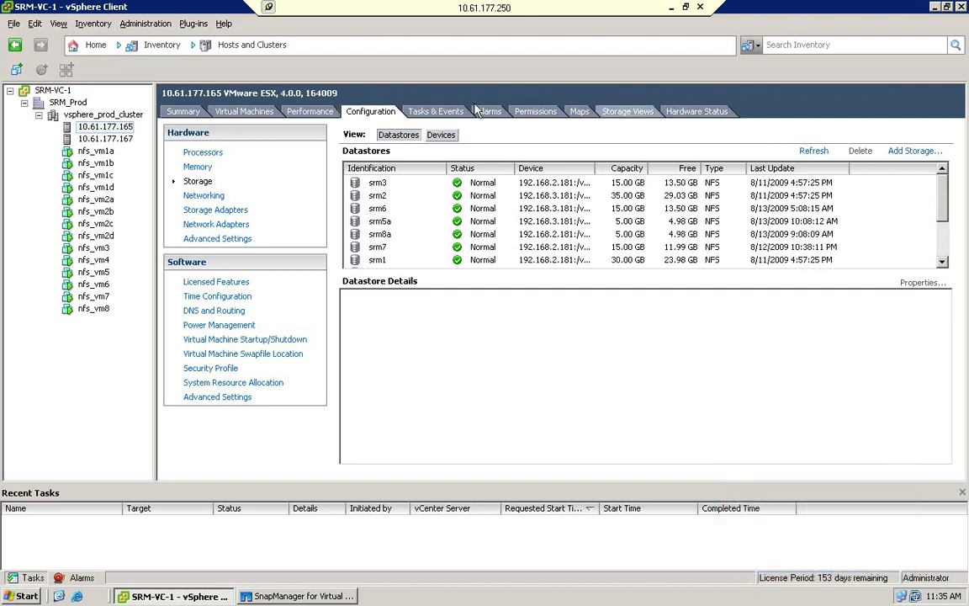
{"action": "left_click", "coordinate": [74, 102]}
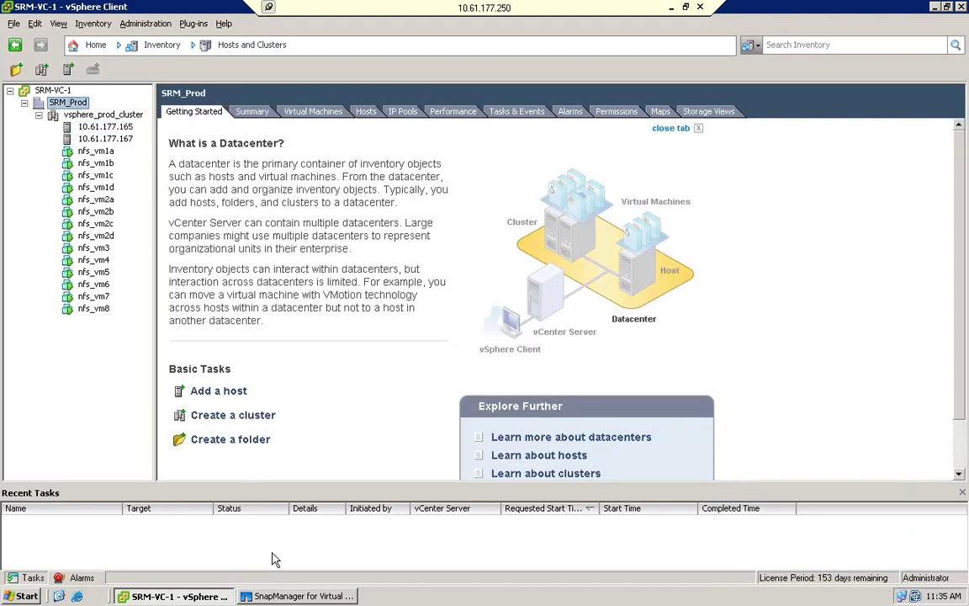
{"action": "left_click", "coordinate": [262, 595]}
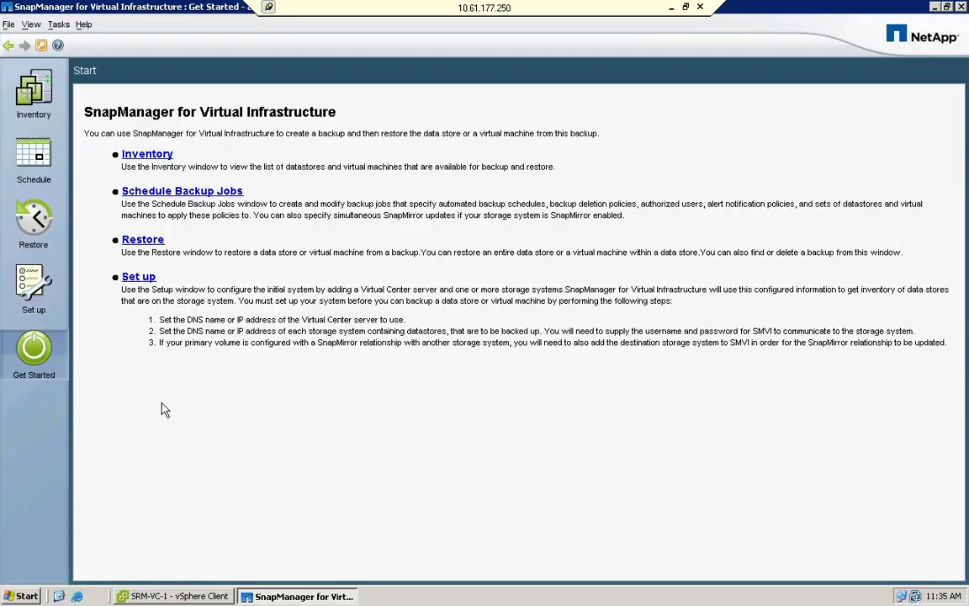
Start a new scheduled backup job and name it 'Backup All VMs'.
{"action": "left_click", "coordinate": [35, 171]}
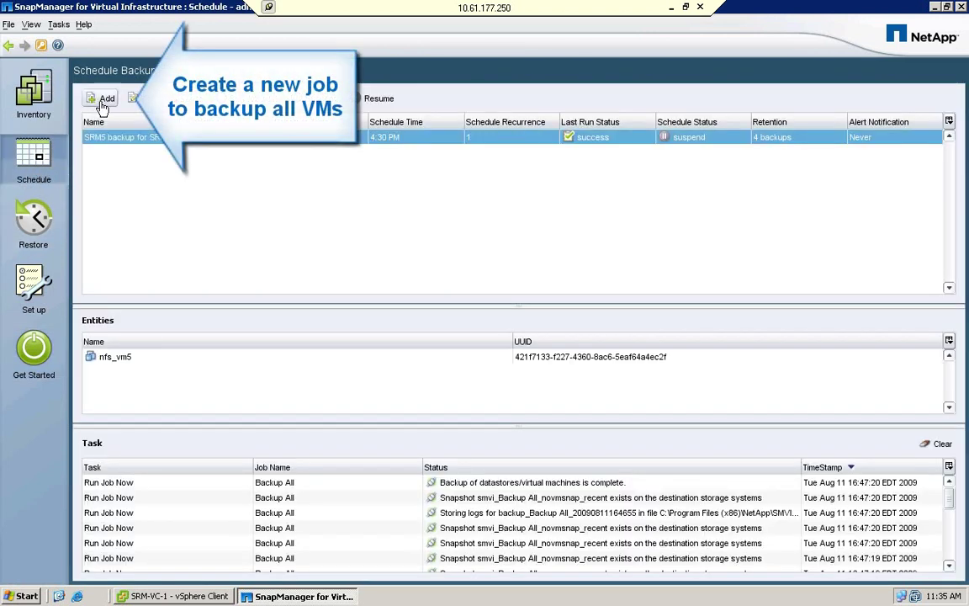
{"action": "left_click", "coordinate": [101, 100]}
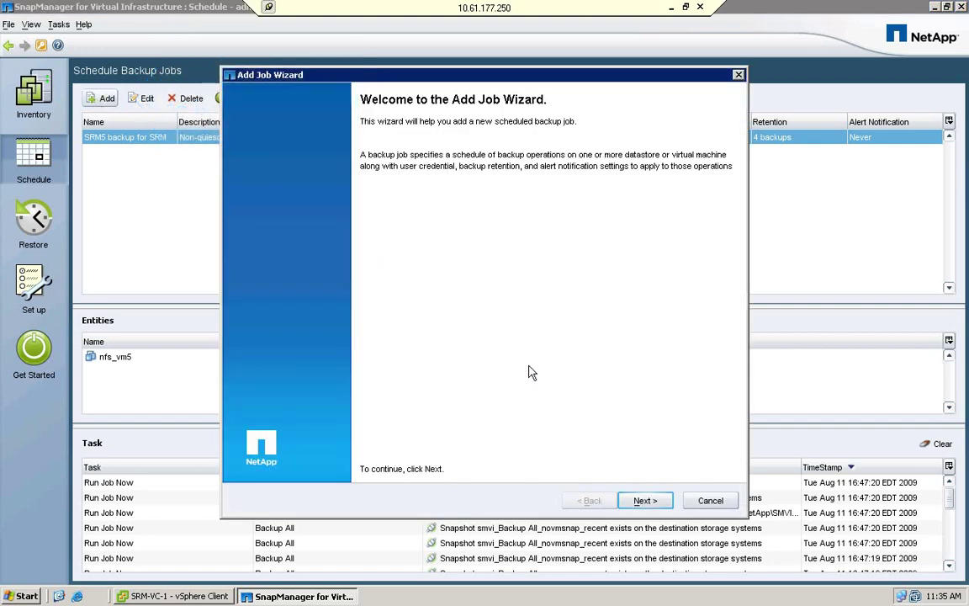
{"action": "left_click", "coordinate": [642, 503]}
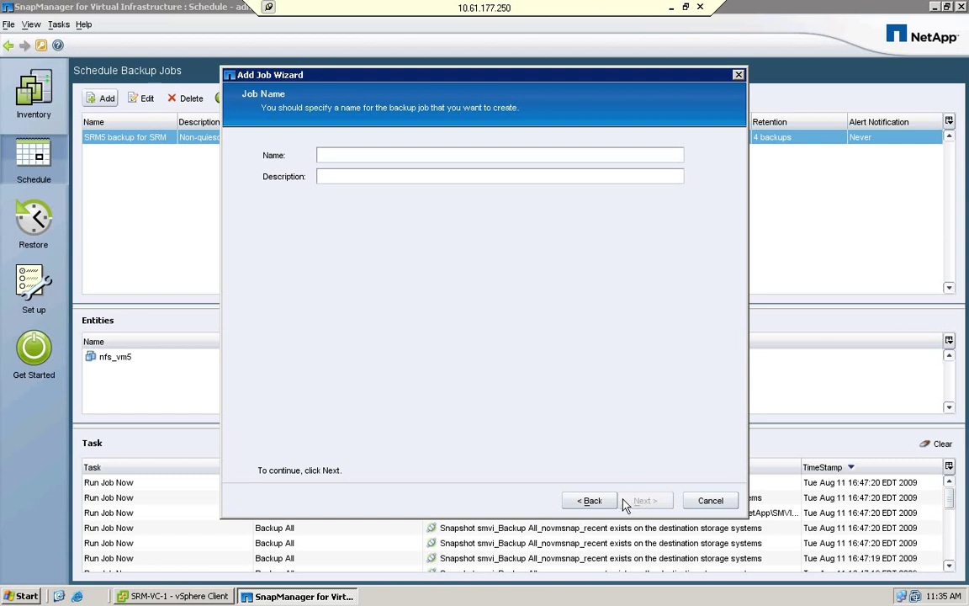
{"action": "type", "text": "Backup A"}
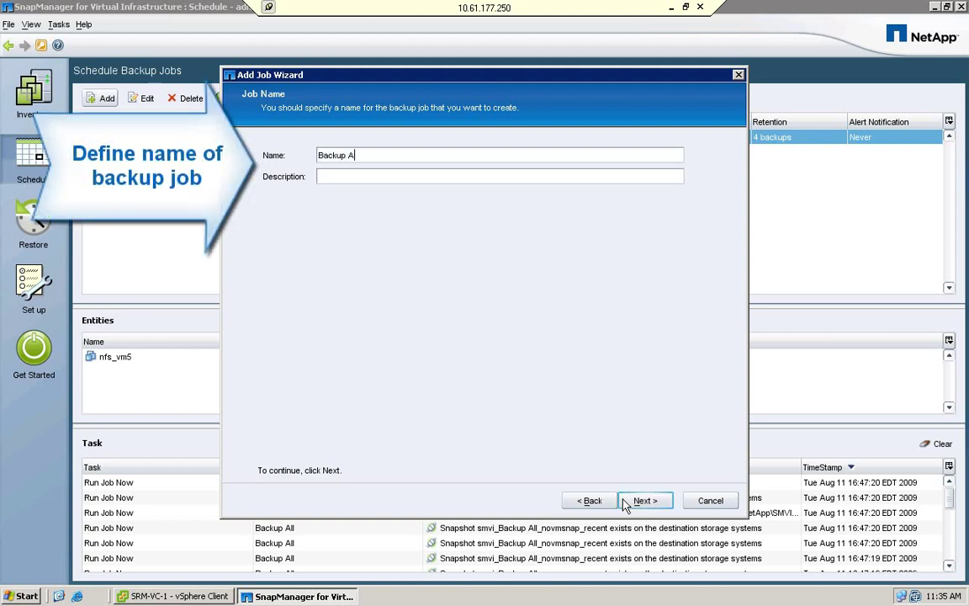
{"action": "type", "text": "ll VMs"}
Add every SRM_Prod datastore to the job and turn off VMware consistency snapshots.
{"action": "left_click", "coordinate": [665, 505]}
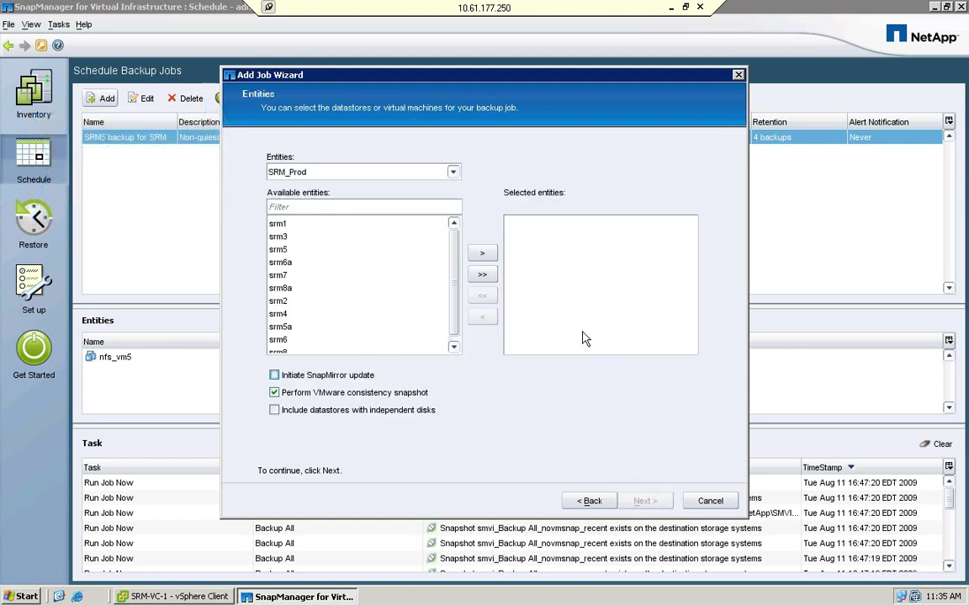
{"action": "left_click", "coordinate": [402, 237]}
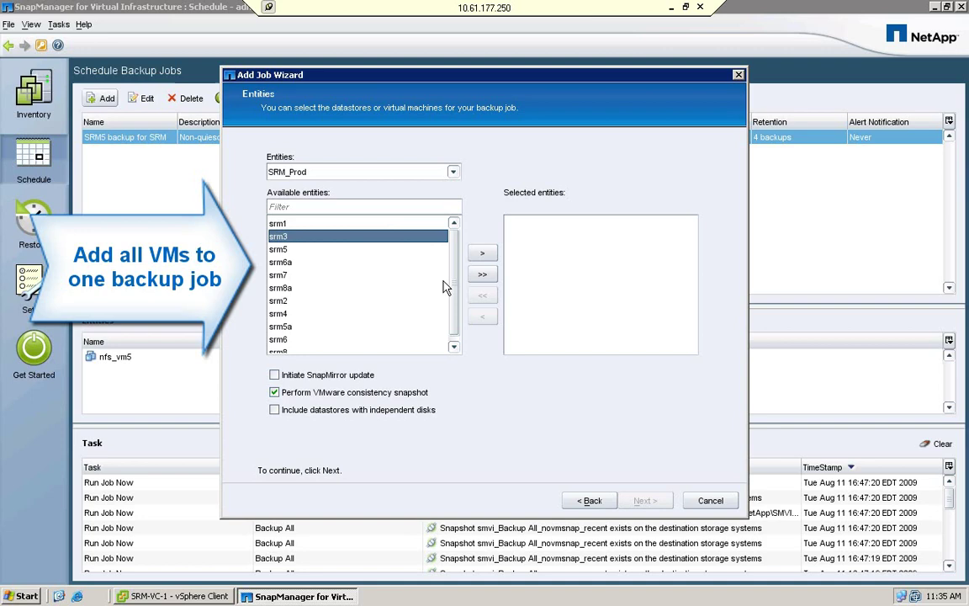
{"action": "left_click", "coordinate": [481, 275]}
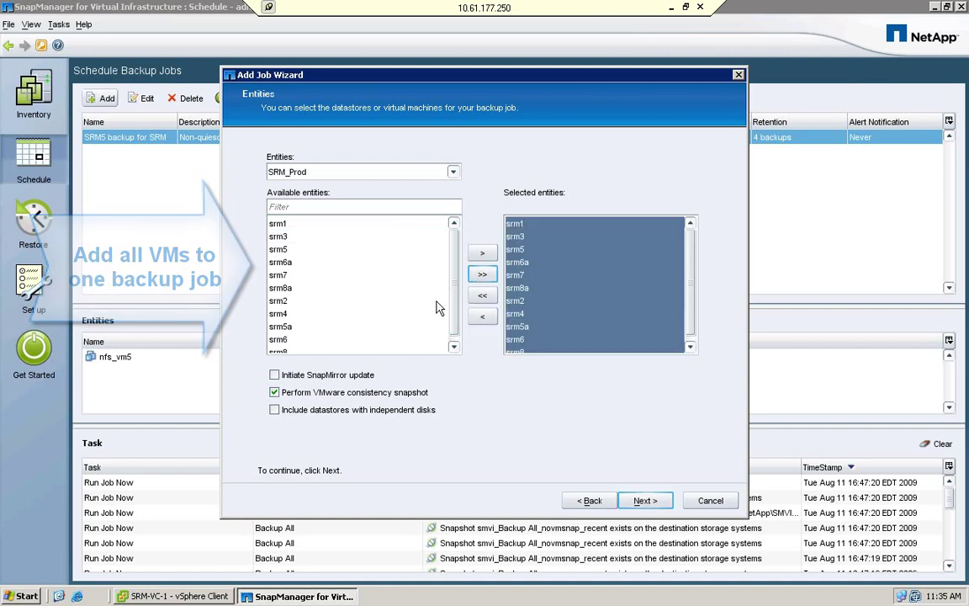
{"action": "left_click", "coordinate": [329, 394]}
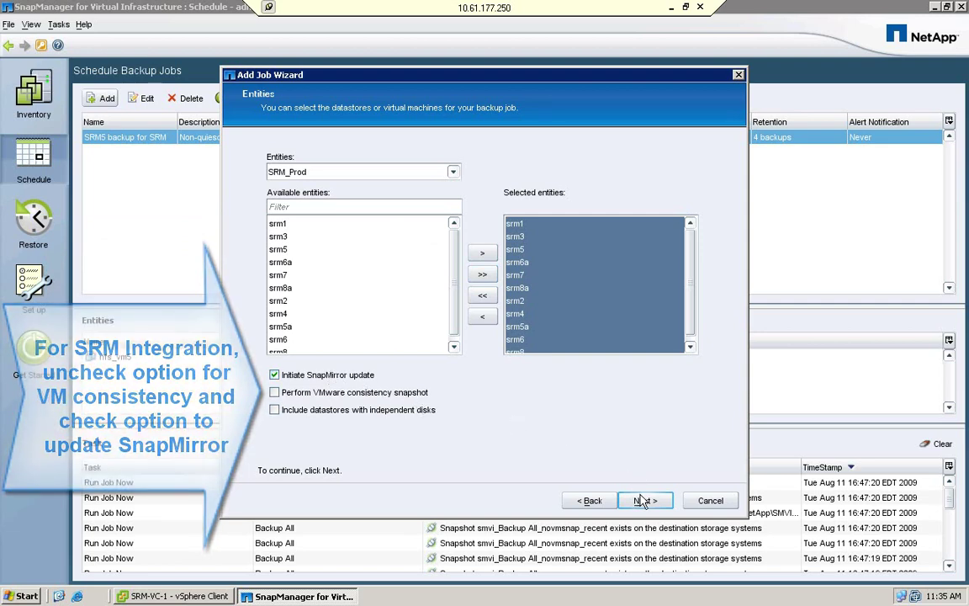
Give the Backup All VMs job no recurring schedule (None).
{"action": "left_click", "coordinate": [644, 502]}
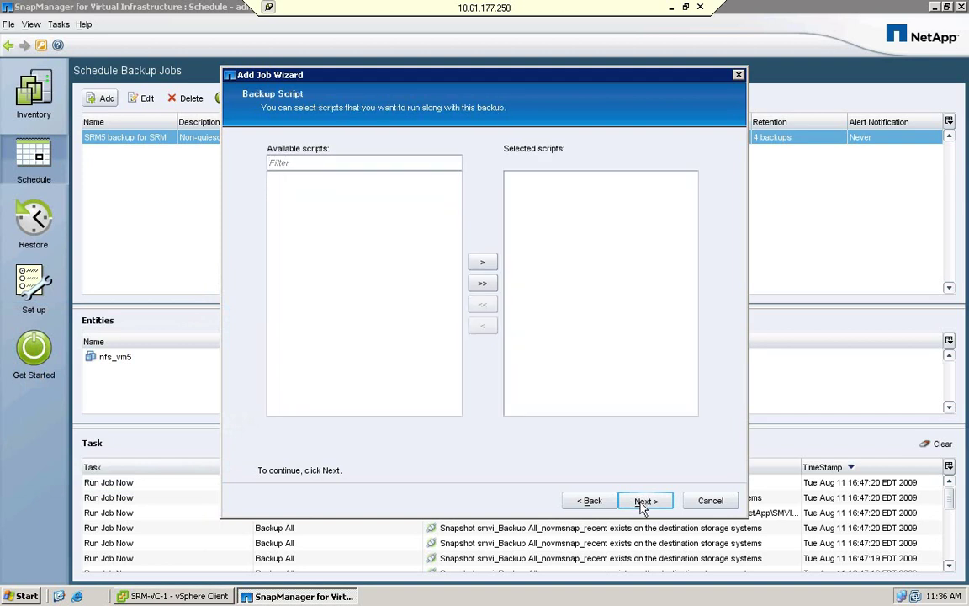
{"action": "left_click", "coordinate": [644, 502]}
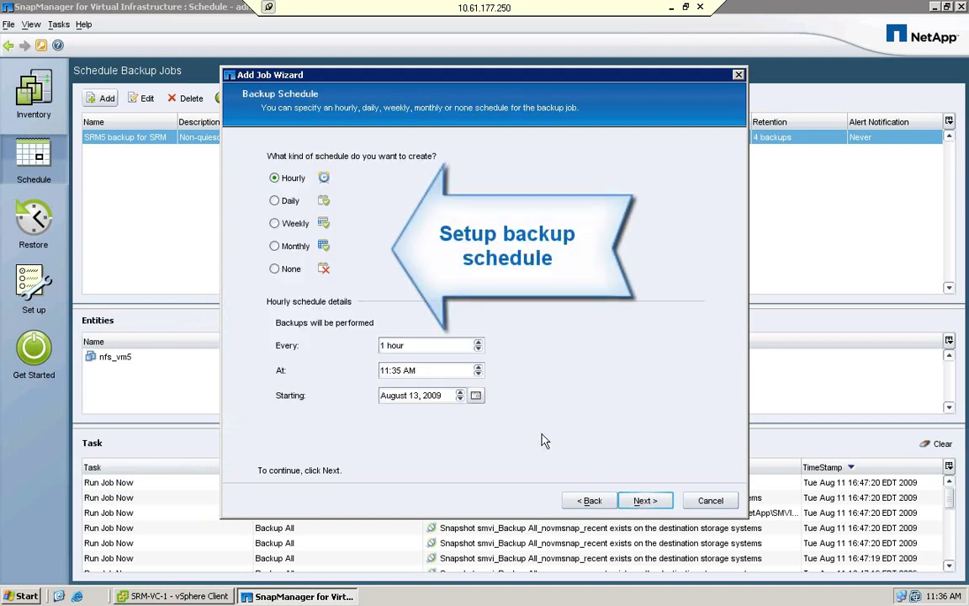
{"action": "left_click", "coordinate": [291, 271]}
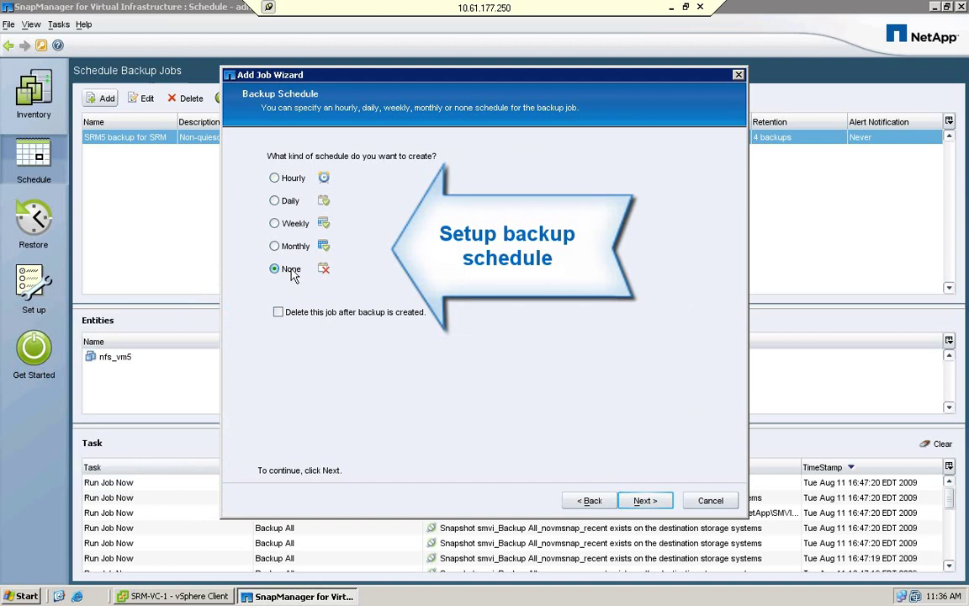
Keep default credentials and 5-day retention, set notifications to Never, and finish the job.
{"action": "left_click", "coordinate": [644, 502]}
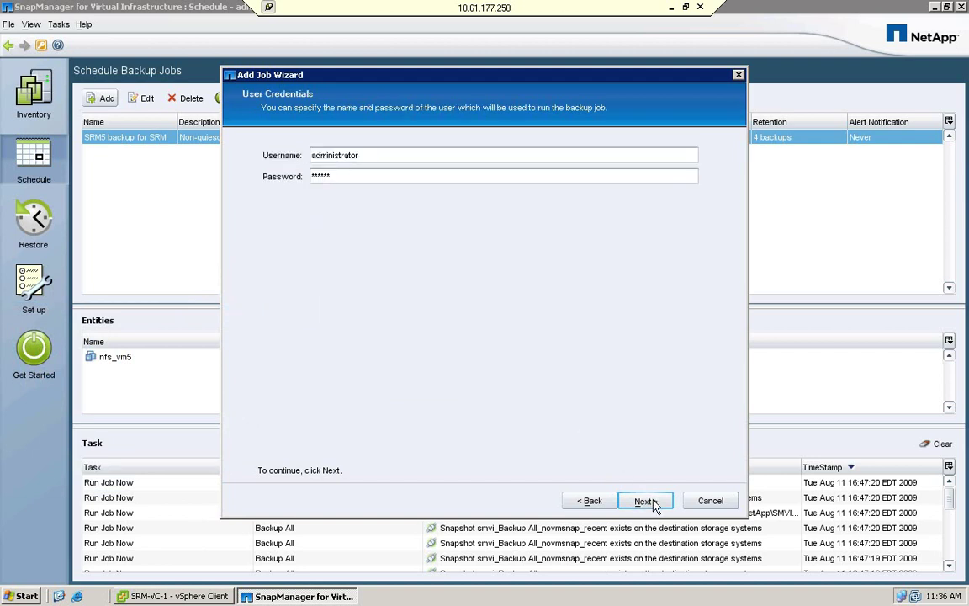
{"action": "left_click", "coordinate": [645, 502]}
{"action": "left_click", "coordinate": [645, 502]}
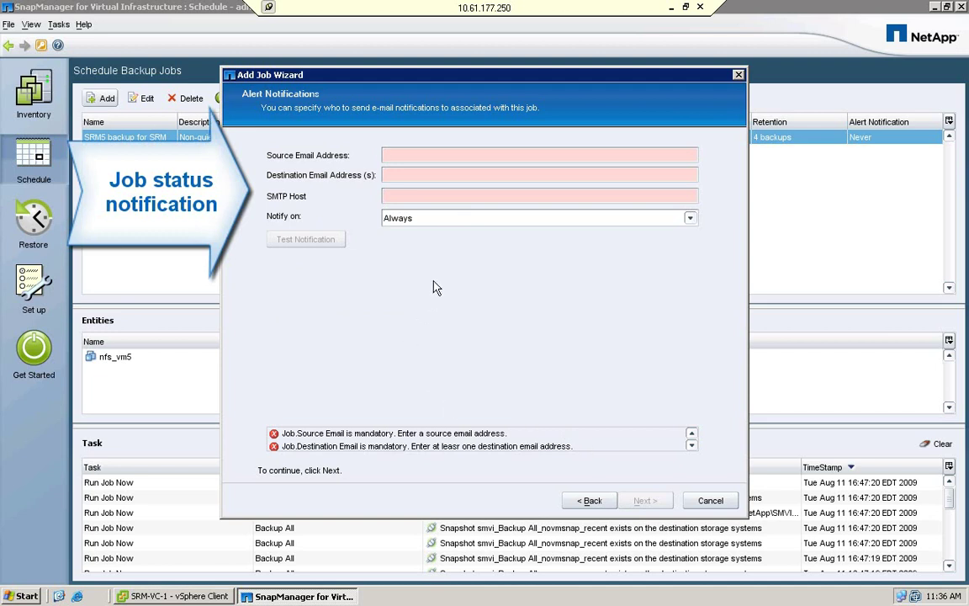
{"action": "left_click", "coordinate": [426, 219]}
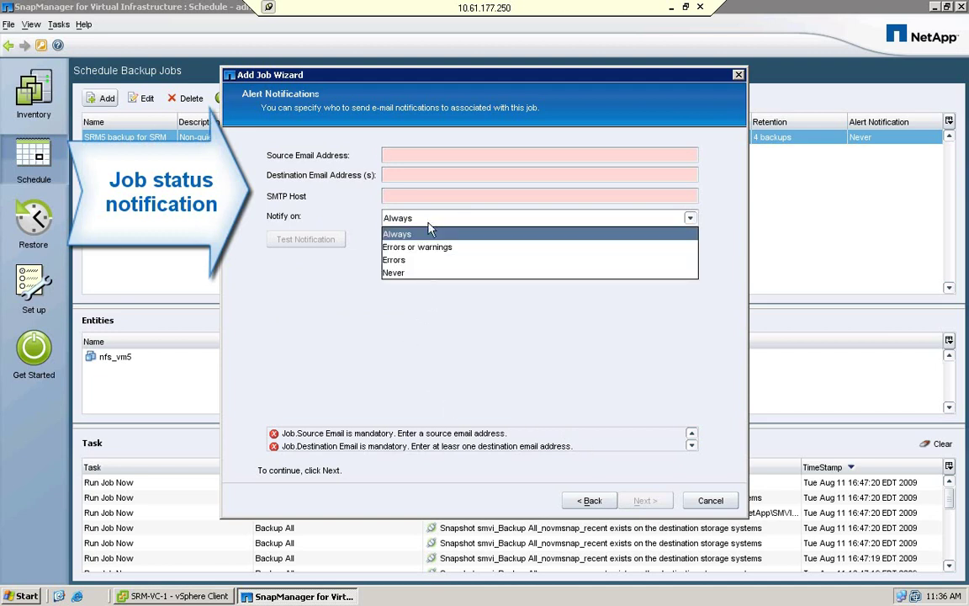
{"action": "left_click", "coordinate": [411, 274]}
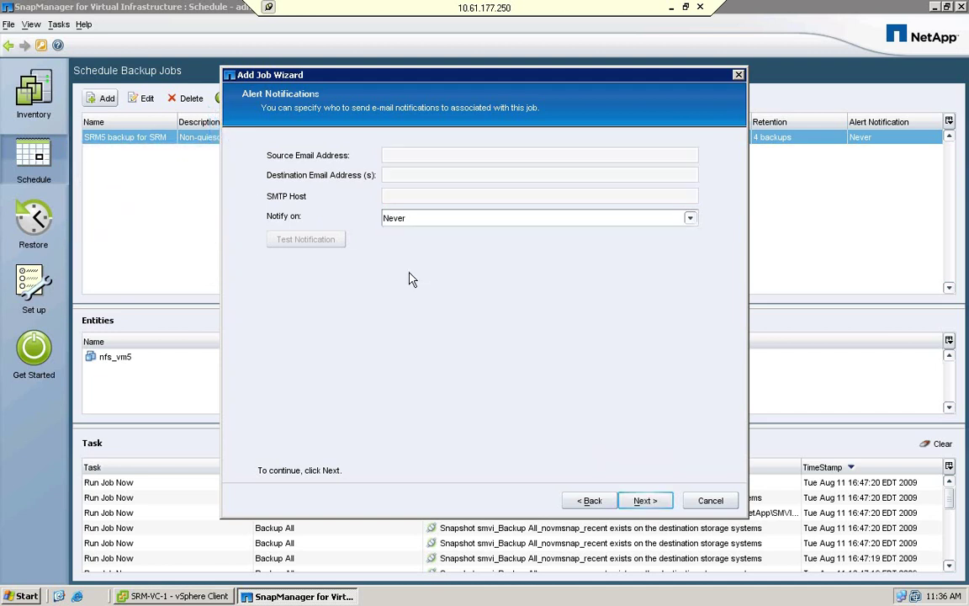
{"action": "left_click", "coordinate": [644, 501]}
{"action": "left_click", "coordinate": [645, 559]}
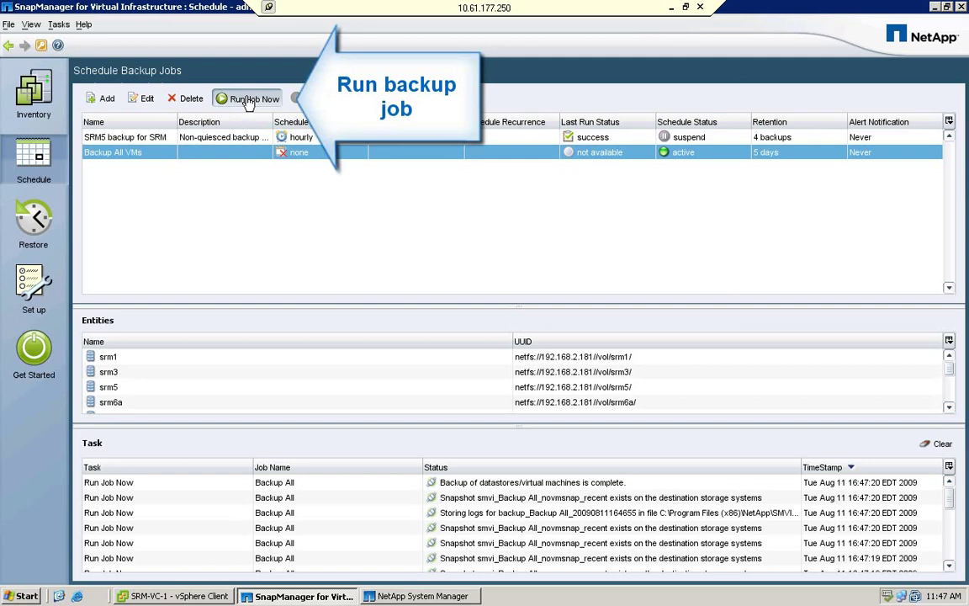
Run Backup All VMs now and enlarge the task log to follow the SnapMirror updates.
{"action": "left_click", "coordinate": [249, 99]}
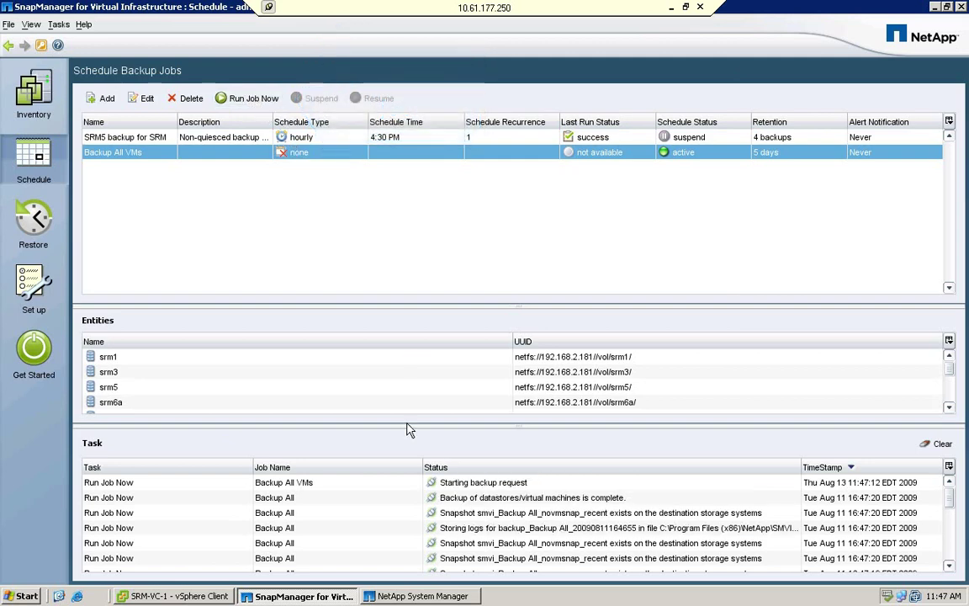
{"action": "left_click_drag", "start_coordinate": [407, 424], "coordinate": [407, 379]}
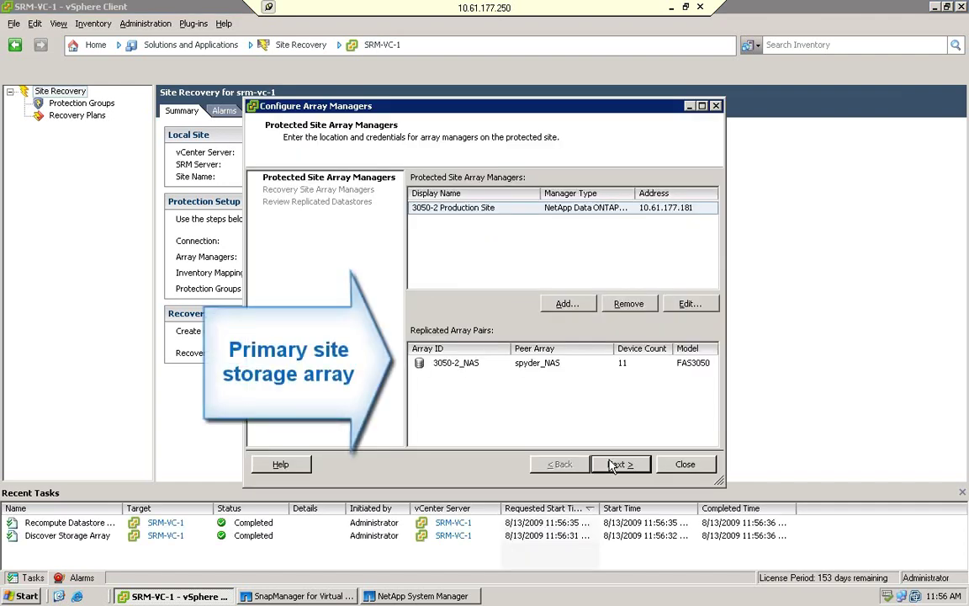
Advance to the replicated datastores and expand the [srm6], [srm6a] group to see its devices.
{"action": "left_click", "coordinate": [620, 465]}
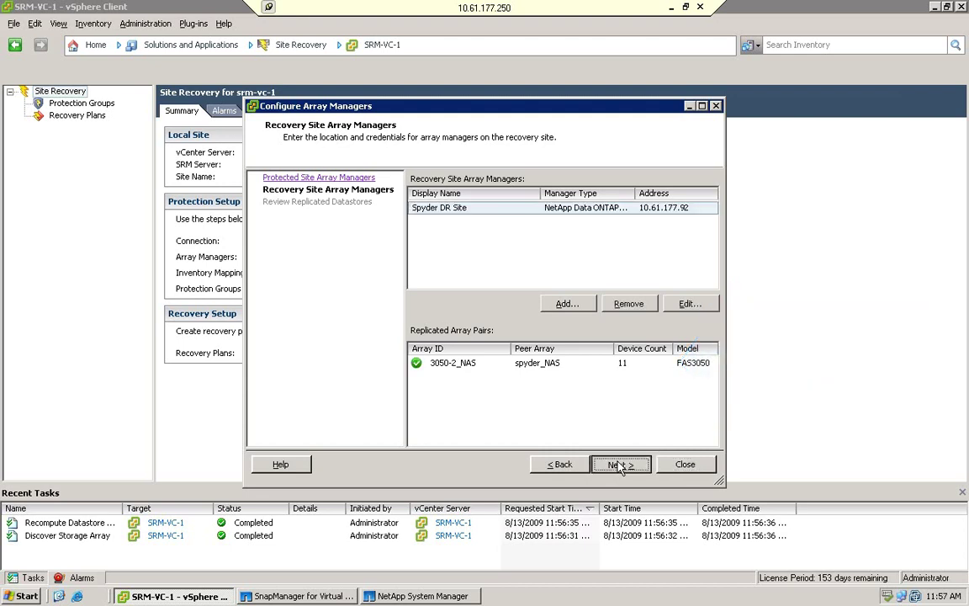
{"action": "left_click", "coordinate": [621, 464]}
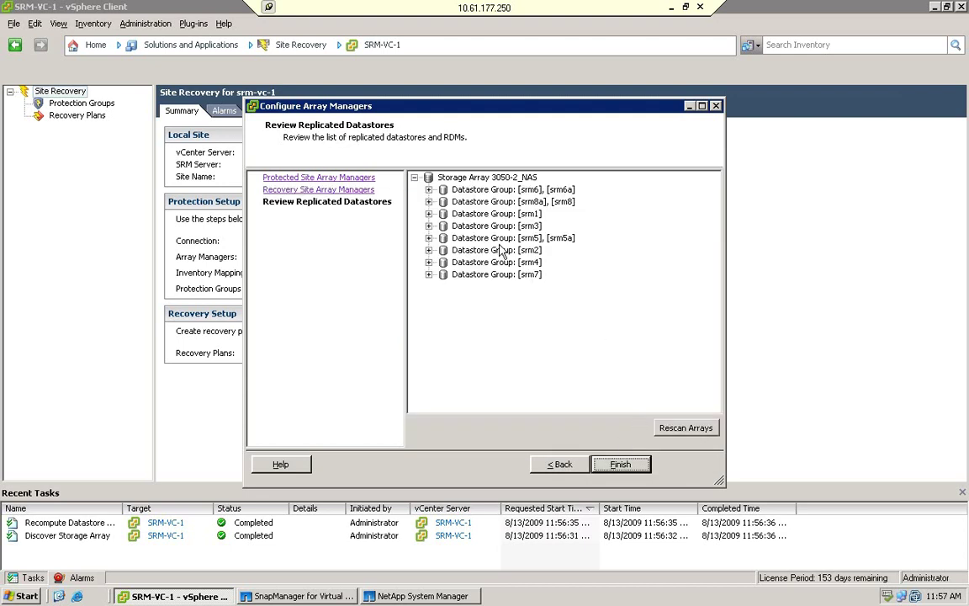
{"action": "left_click", "coordinate": [429, 191]}
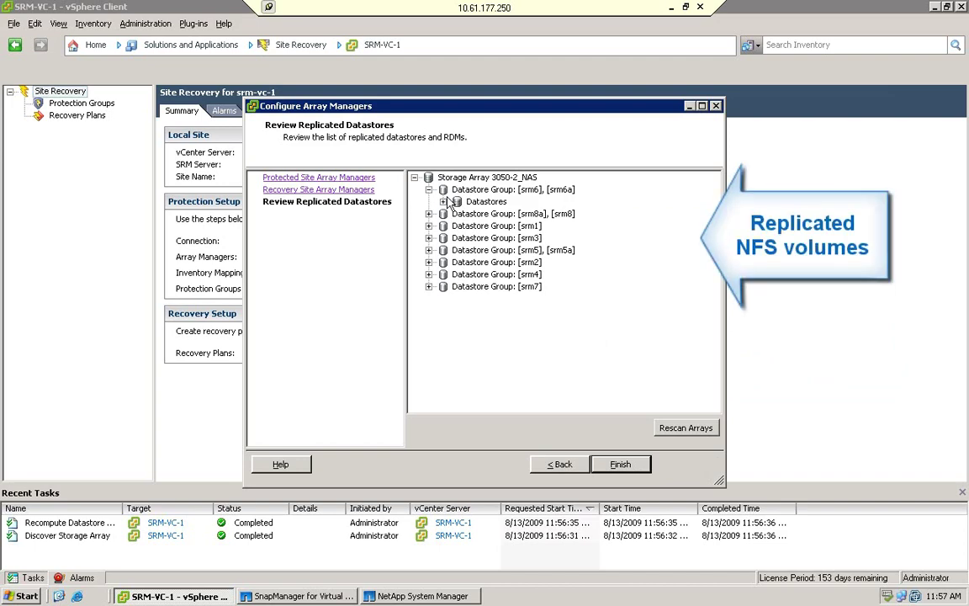
{"action": "left_click", "coordinate": [443, 202]}
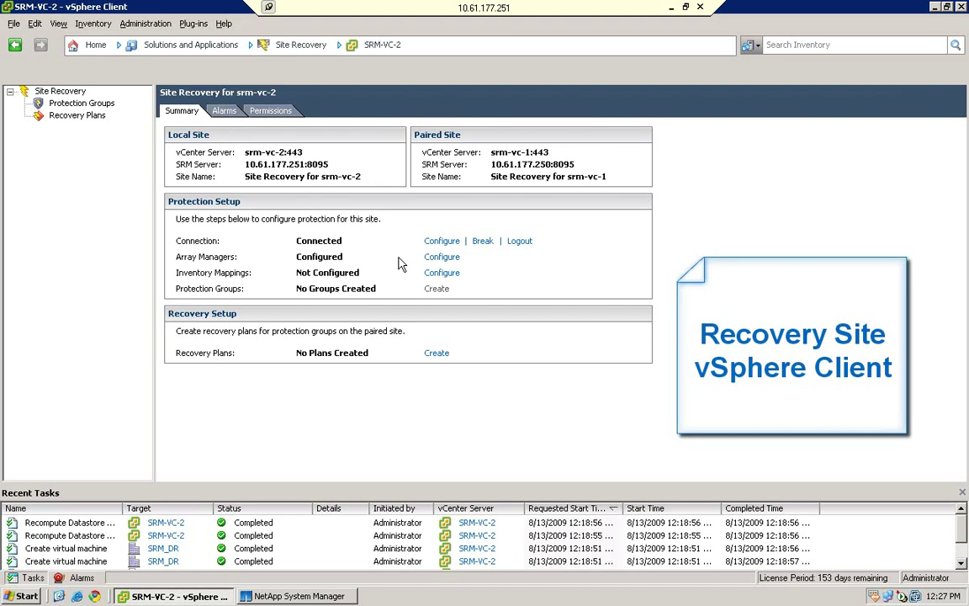
Create a recovery plan named 'VMS Recovery Plan' that includes the VM5 Protection Group.
{"action": "left_click", "coordinate": [436, 354]}
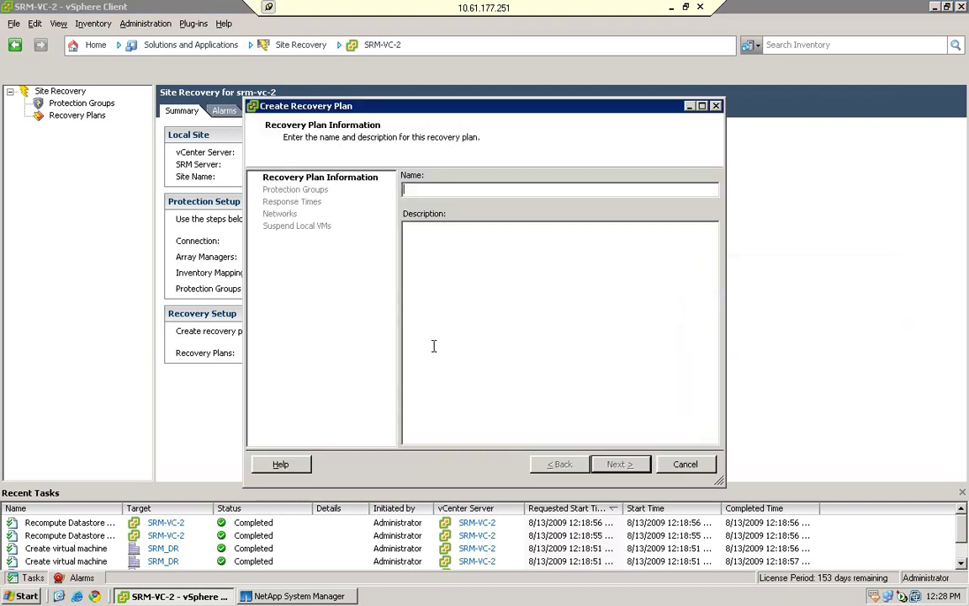
{"action": "type", "text": "VM5 Recovery"}
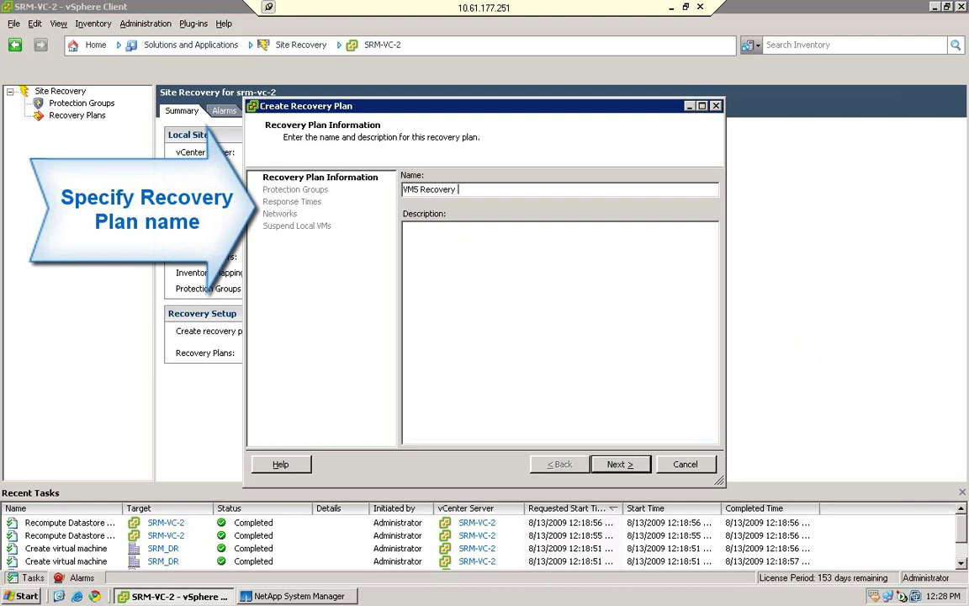
{"action": "type", "text": "S Recovery Plan"}
{"action": "key", "text": "Return"}
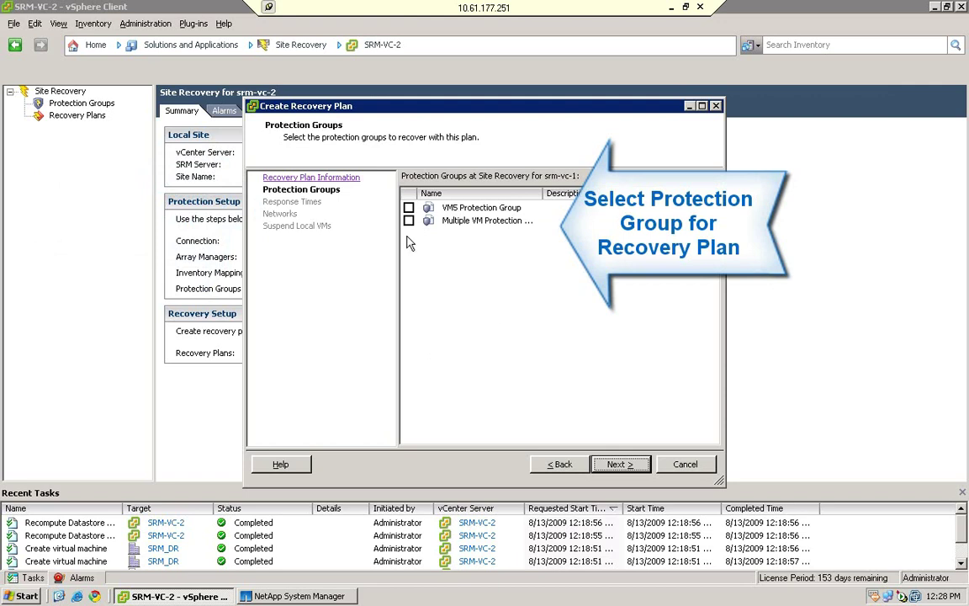
{"action": "left_click", "coordinate": [408, 207]}
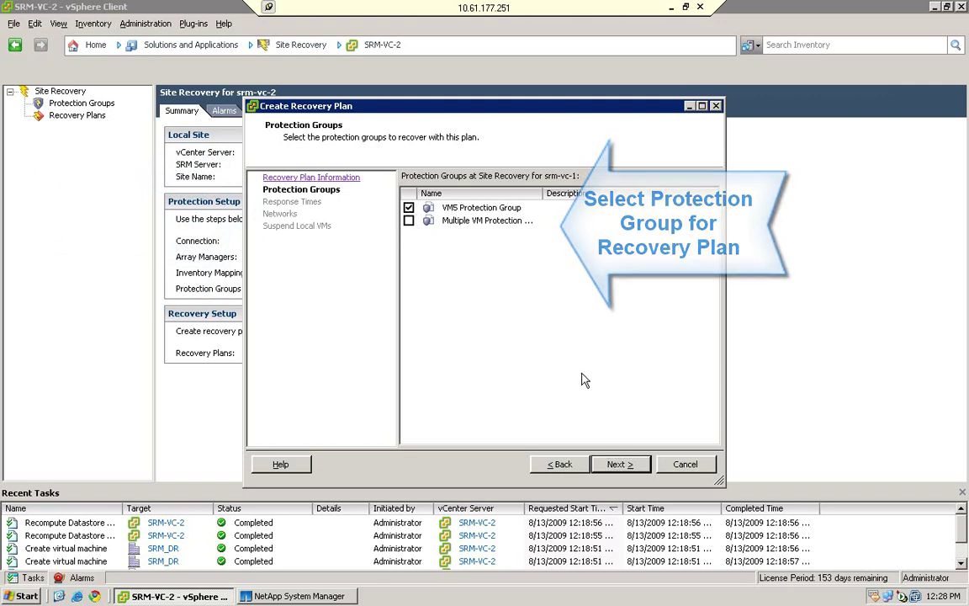
Keep 90-second response times, use DR Test Network for testing VM Network, and finish the plan.
{"action": "left_click", "coordinate": [626, 464]}
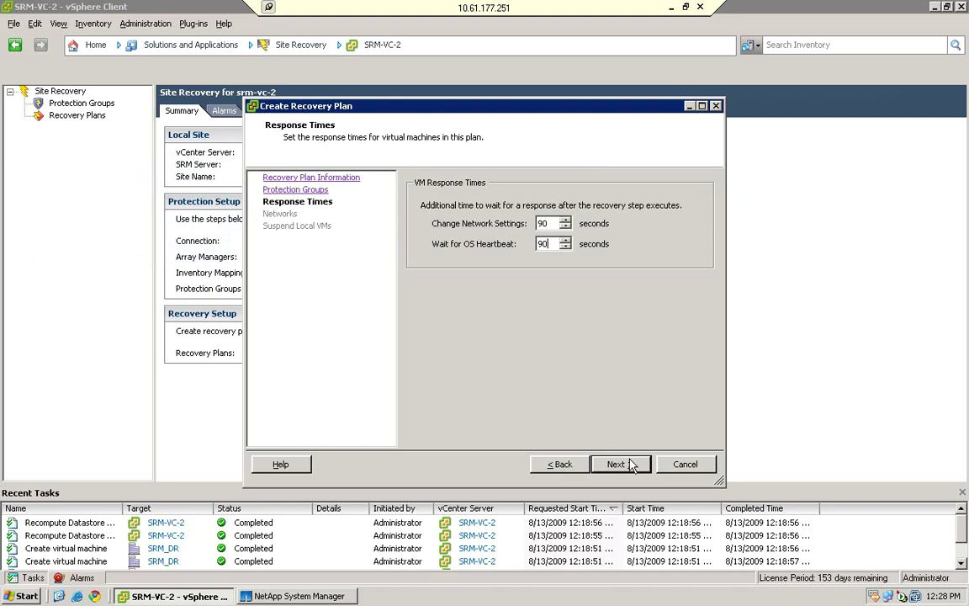
{"action": "left_click", "coordinate": [632, 466]}
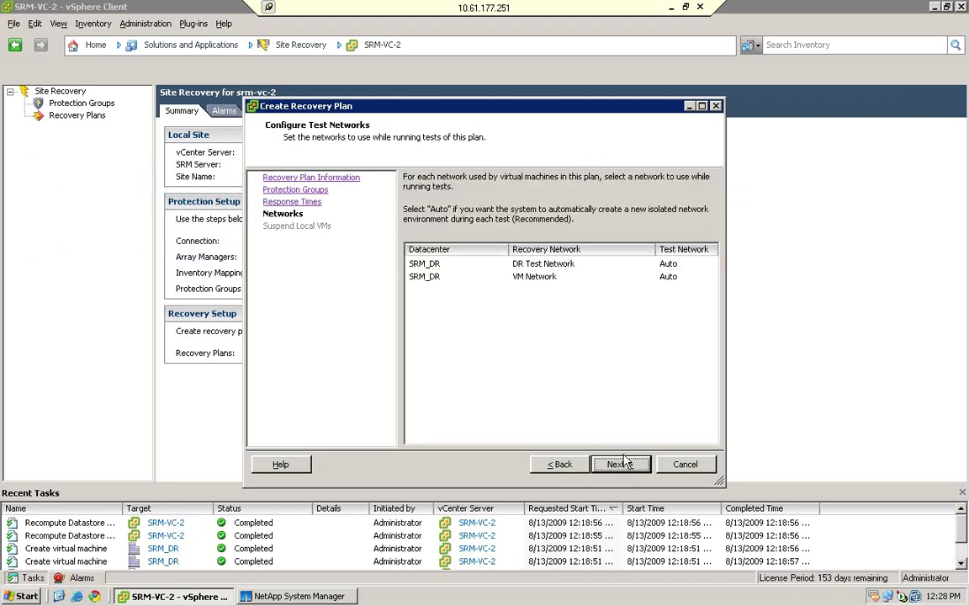
{"action": "left_click", "coordinate": [547, 281]}
{"action": "left_click", "coordinate": [681, 279]}
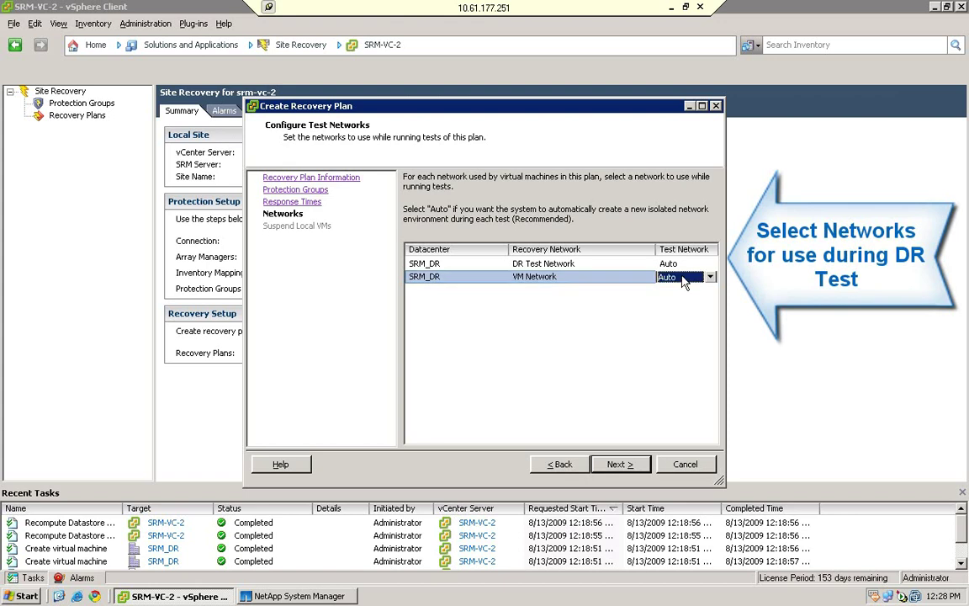
{"action": "left_click", "coordinate": [709, 277]}
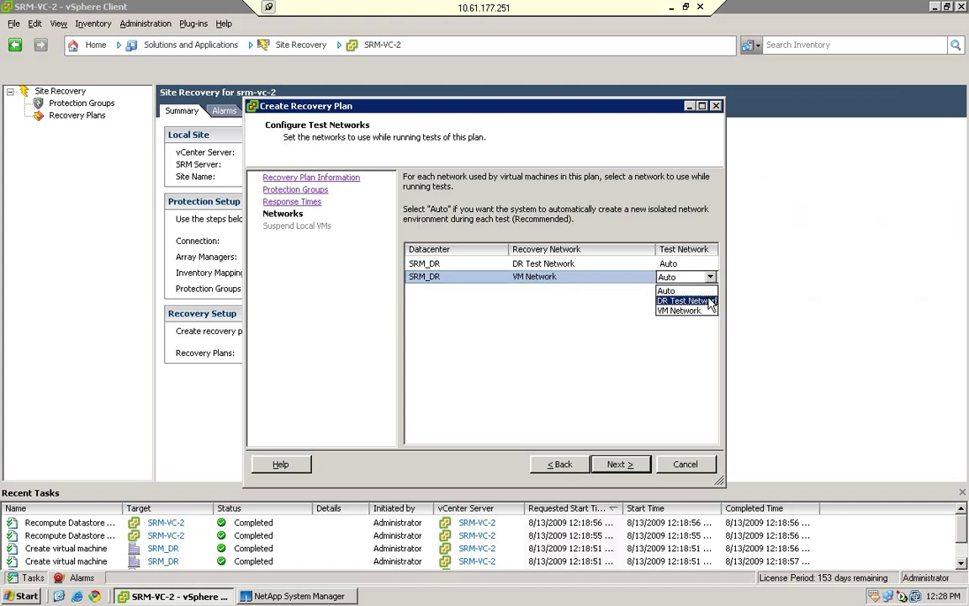
{"action": "left_click", "coordinate": [711, 301]}
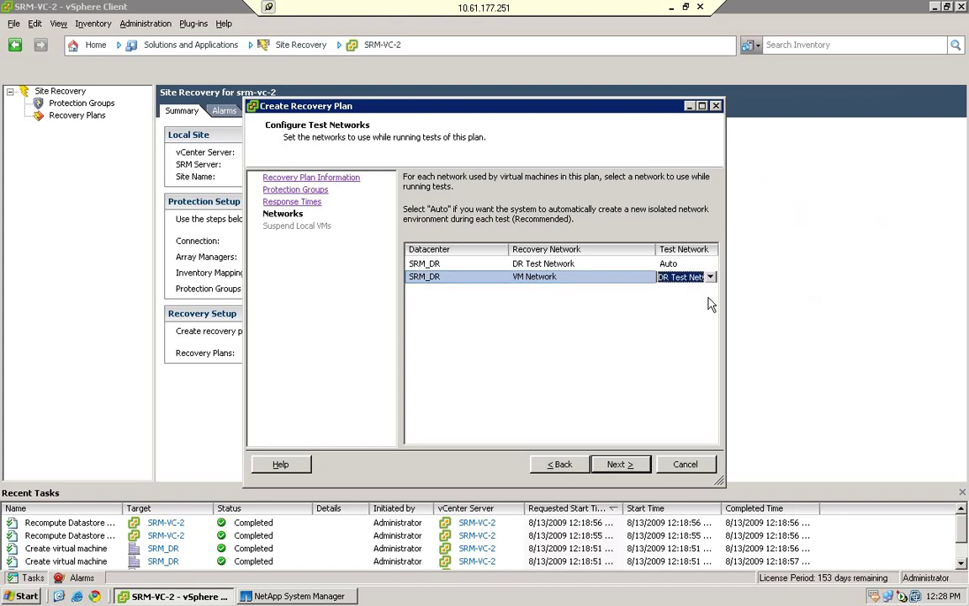
{"action": "left_click", "coordinate": [622, 464]}
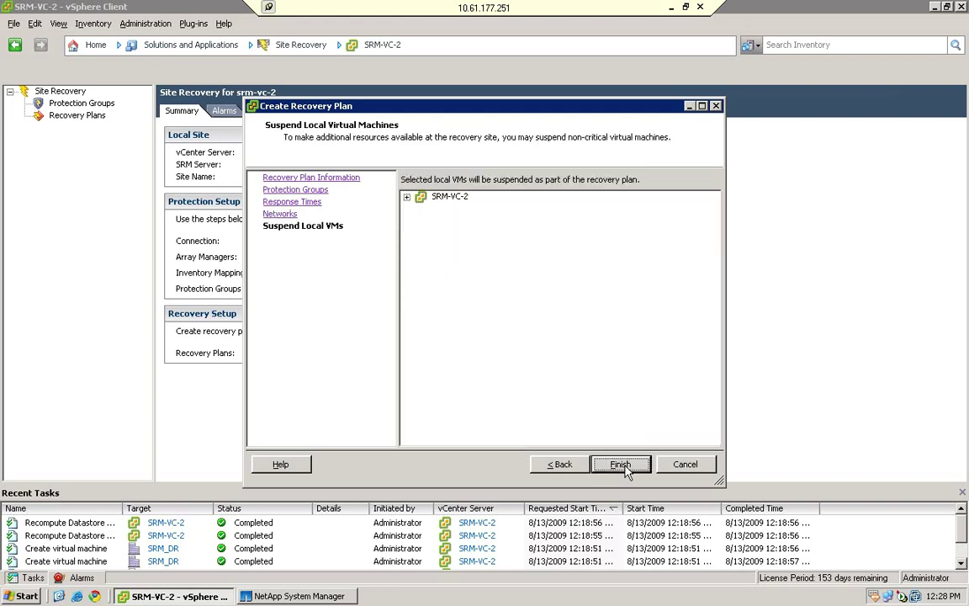
{"action": "left_click", "coordinate": [623, 468]}
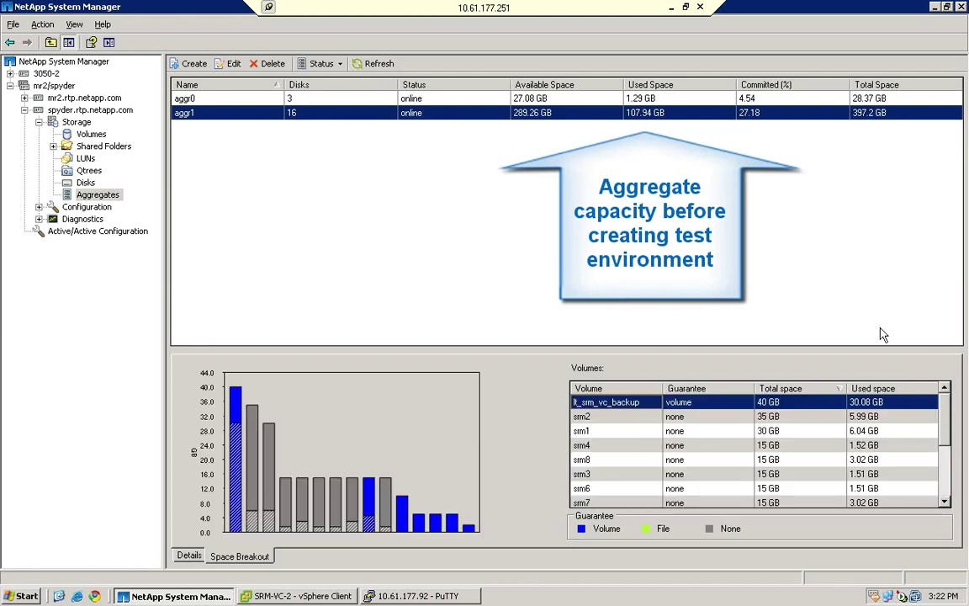
Review aggr1's 289.26 GB available and the Volumes list, then return to the vSphere Client.
{"action": "left_click_drag", "start_coordinate": [951, 425], "coordinate": [948, 461]}
{"action": "scroll", "coordinate": [949, 454], "scroll_direction": "up", "scroll_amount": 5}
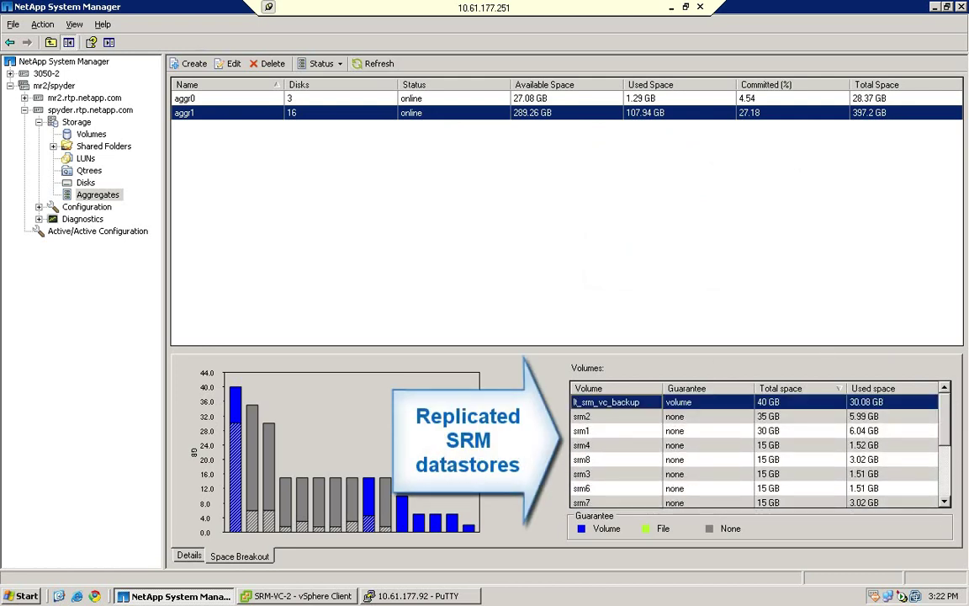
{"action": "left_click", "coordinate": [301, 596]}
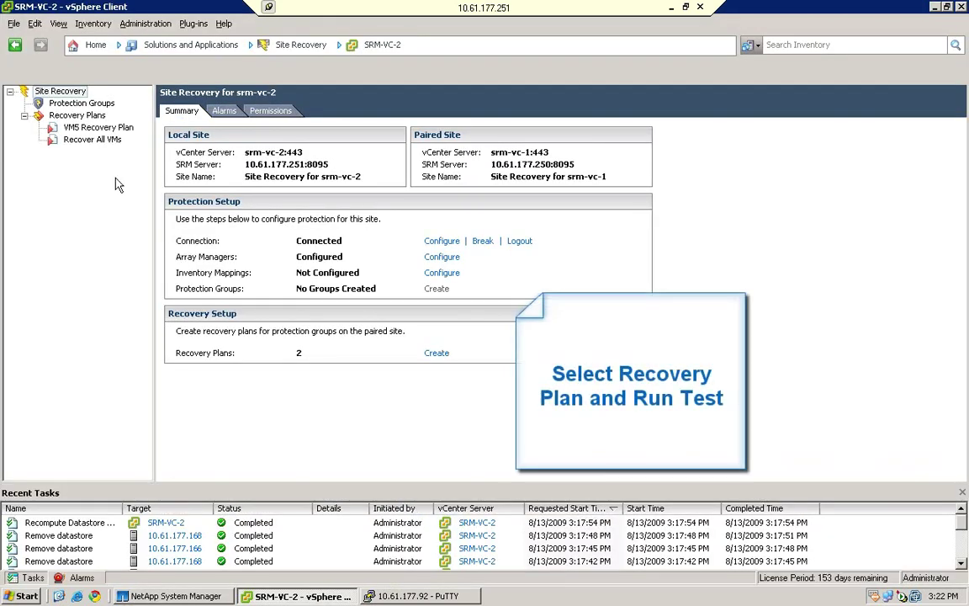
Launch and confirm a test run of the VM5 Recovery Plan, then switch to NetApp System Manager.
{"action": "left_click", "coordinate": [99, 128]}
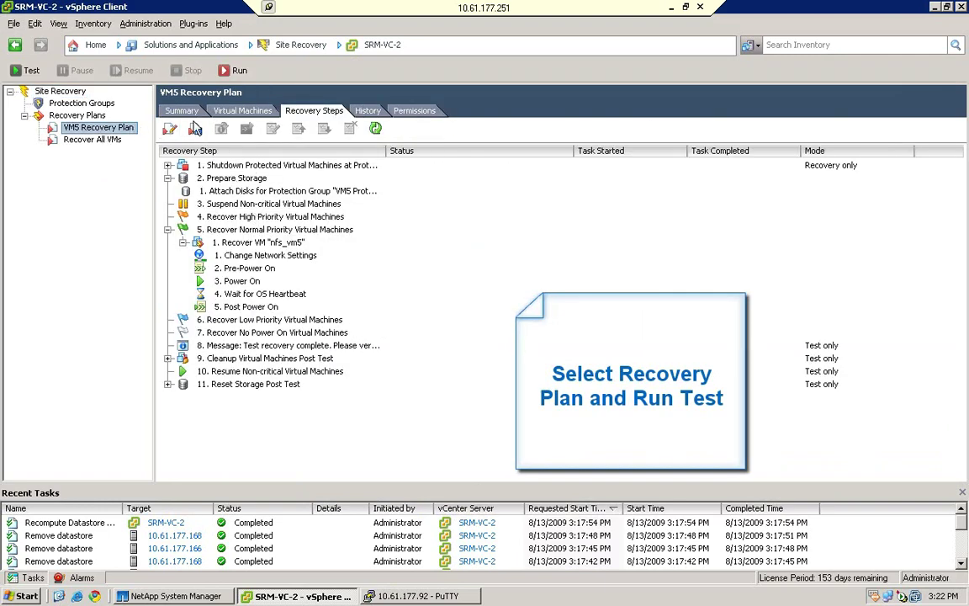
{"action": "left_click", "coordinate": [30, 71]}
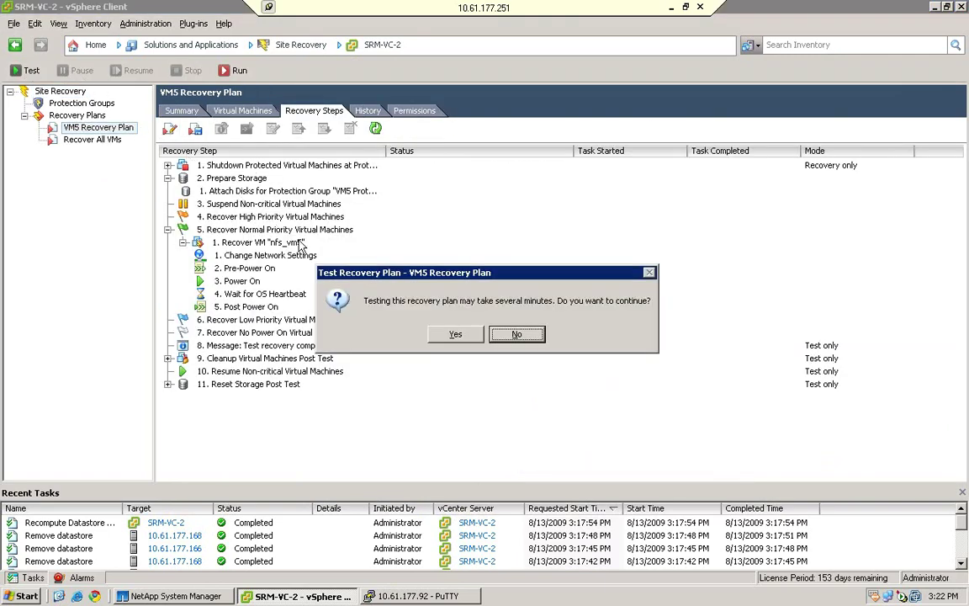
{"action": "left_click", "coordinate": [455, 335]}
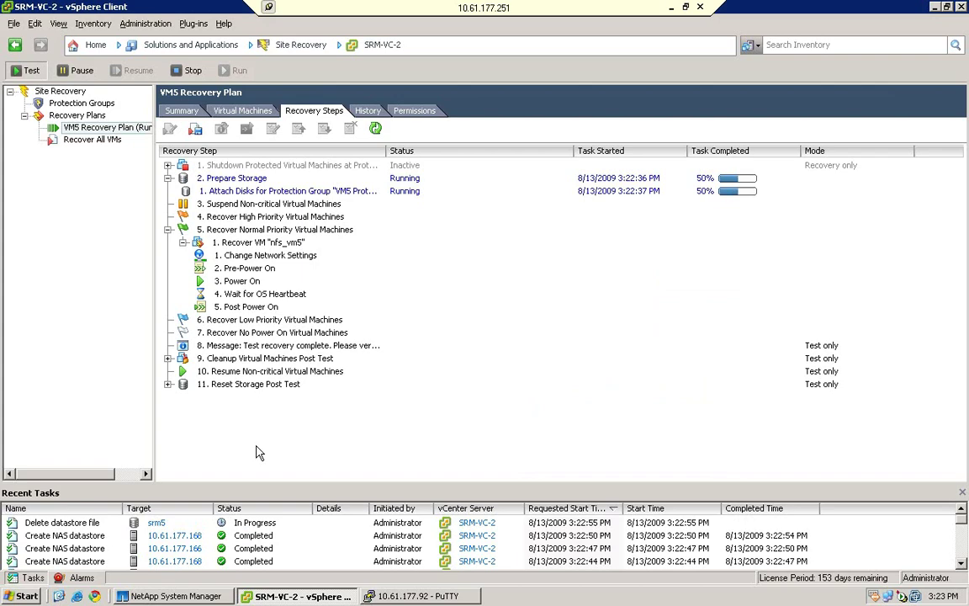
{"action": "left_click", "coordinate": [183, 597]}
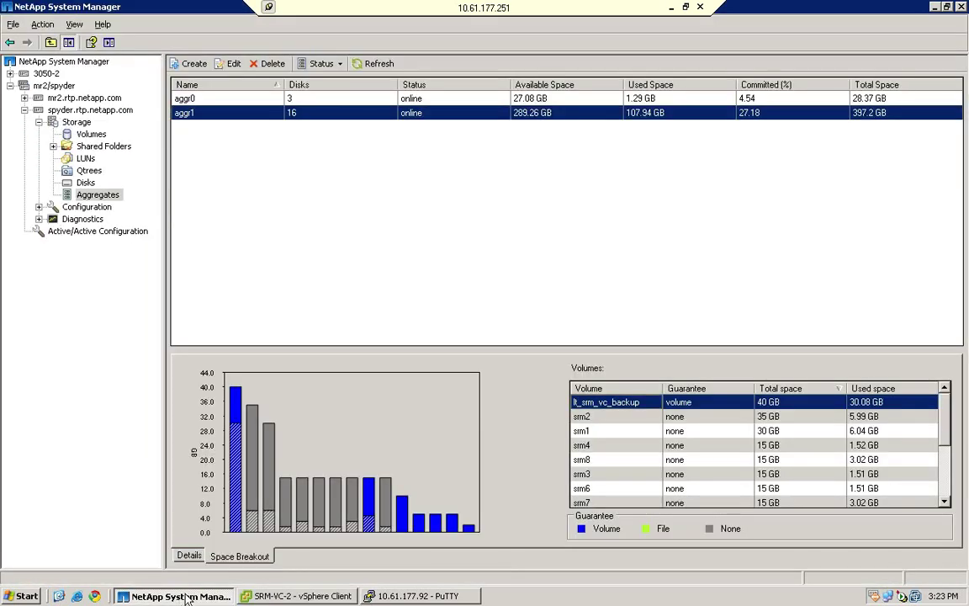
Refresh aggregates to show aggr1 at 289.15 GB and select the testfailoverClone volume.
{"action": "left_click", "coordinate": [377, 65]}
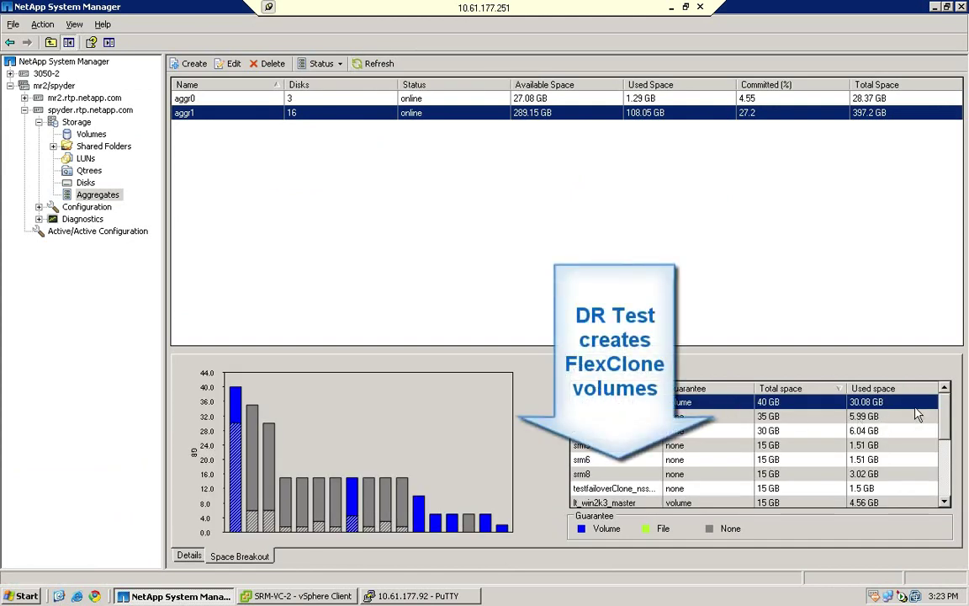
{"action": "left_click_drag", "start_coordinate": [946, 417], "coordinate": [946, 466]}
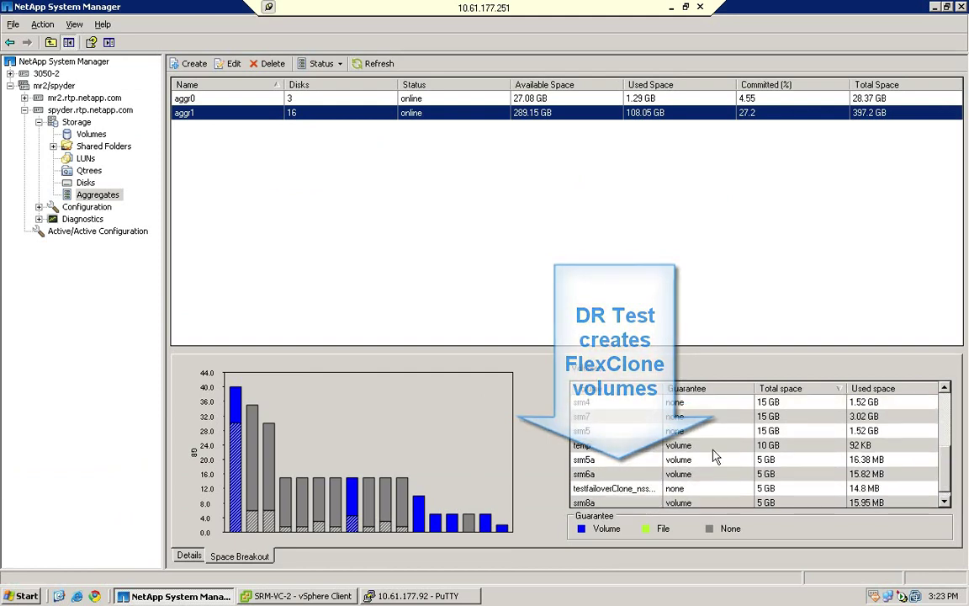
{"action": "left_click", "coordinate": [611, 492]}
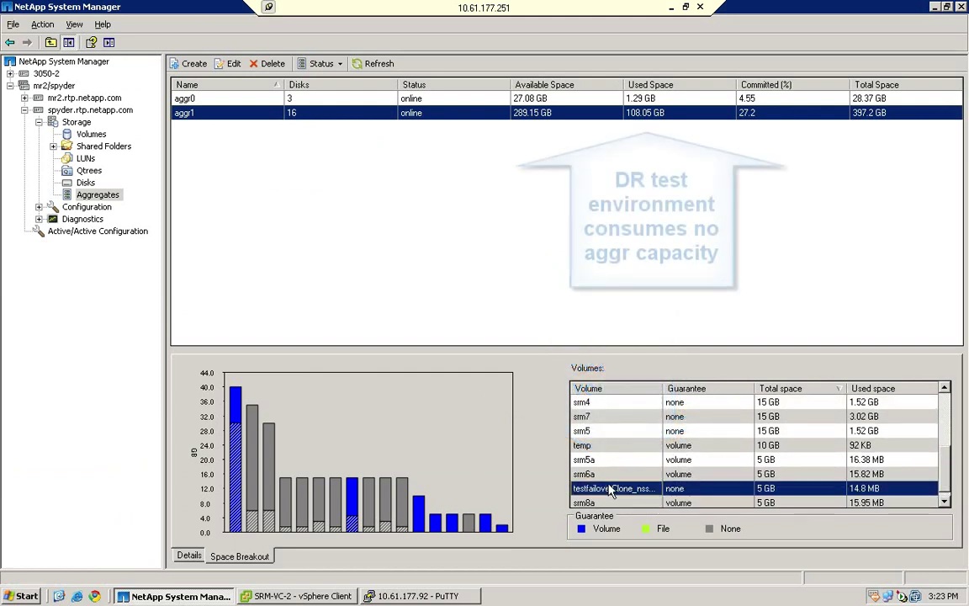
{"action": "mouse_move", "coordinate": [484, 519]}
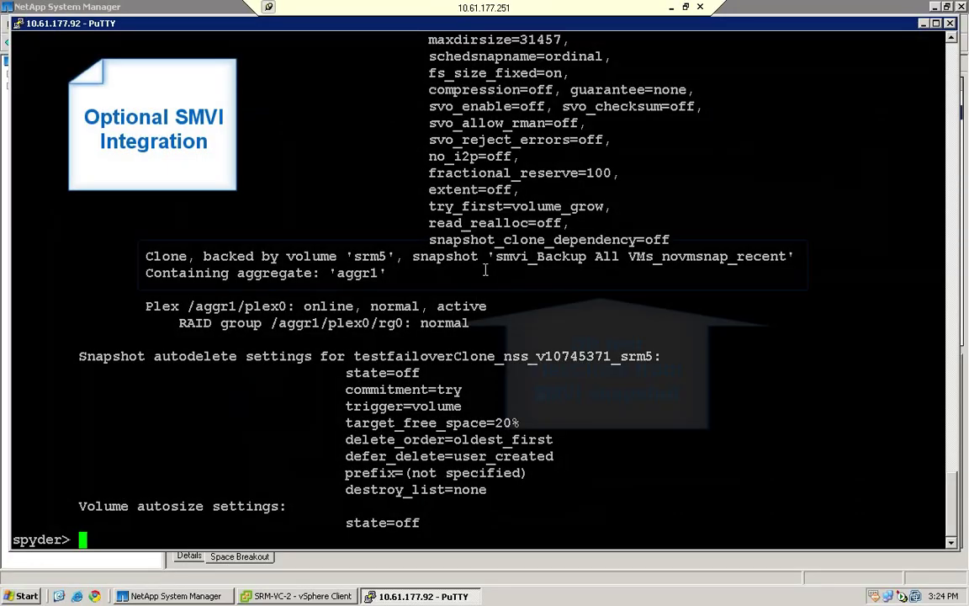
Highlight the smvi_Backup All VMs_novmsnap_recent snapshot name backing the clone, then return to vSphere Client.
{"action": "left_click_drag", "start_coordinate": [497, 256], "coordinate": [786, 257]}
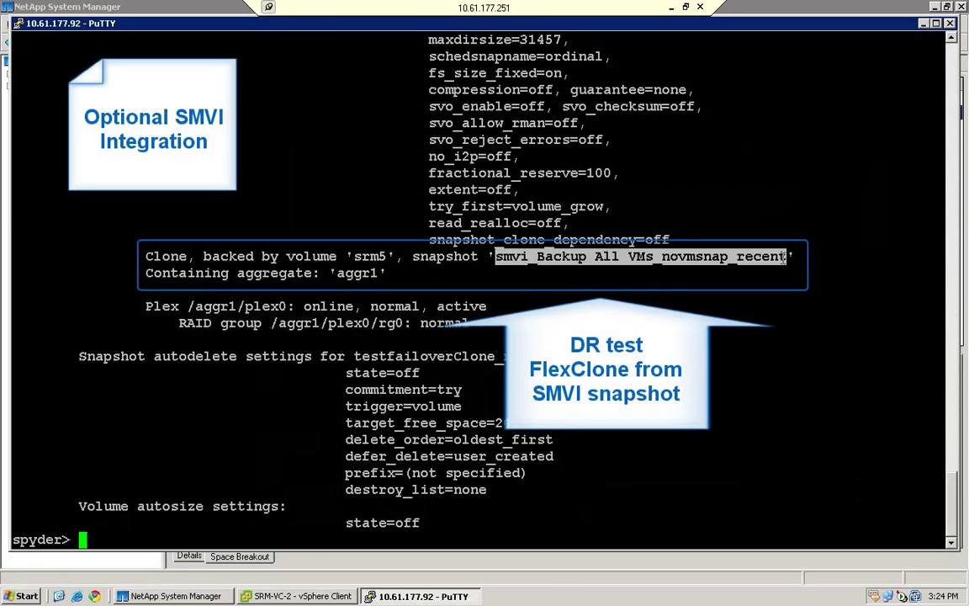
{"action": "left_click", "coordinate": [786, 257]}
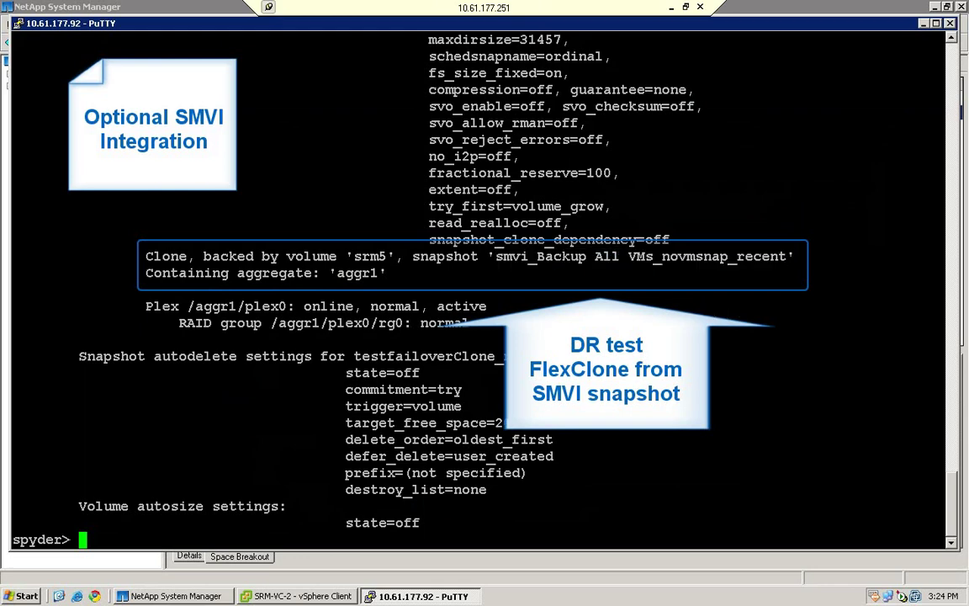
{"action": "left_click", "coordinate": [299, 596]}
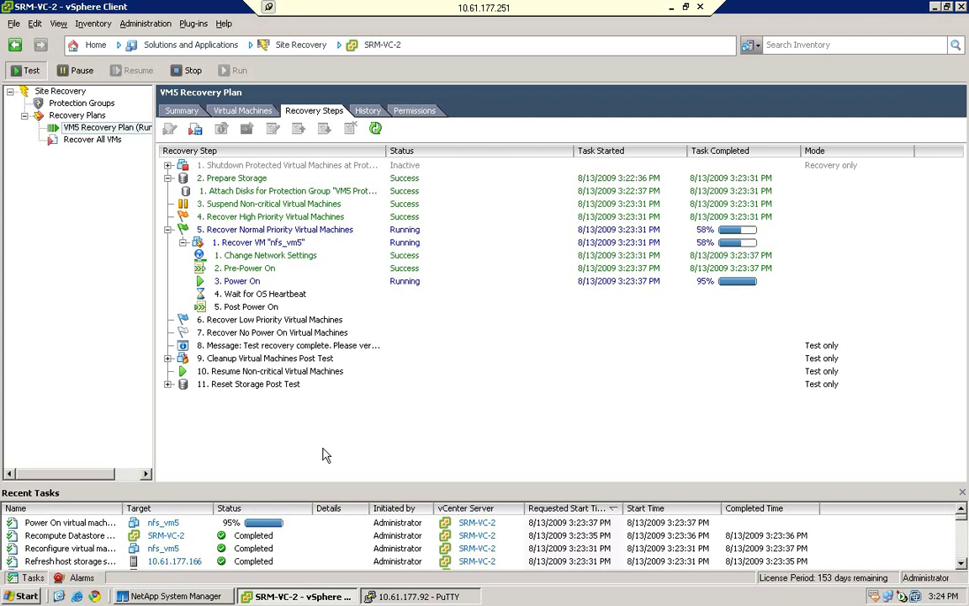
Show nfs_vm5's summary in the VMs and Templates inventory, confirming it is powered on.
{"action": "left_click", "coordinate": [159, 47]}
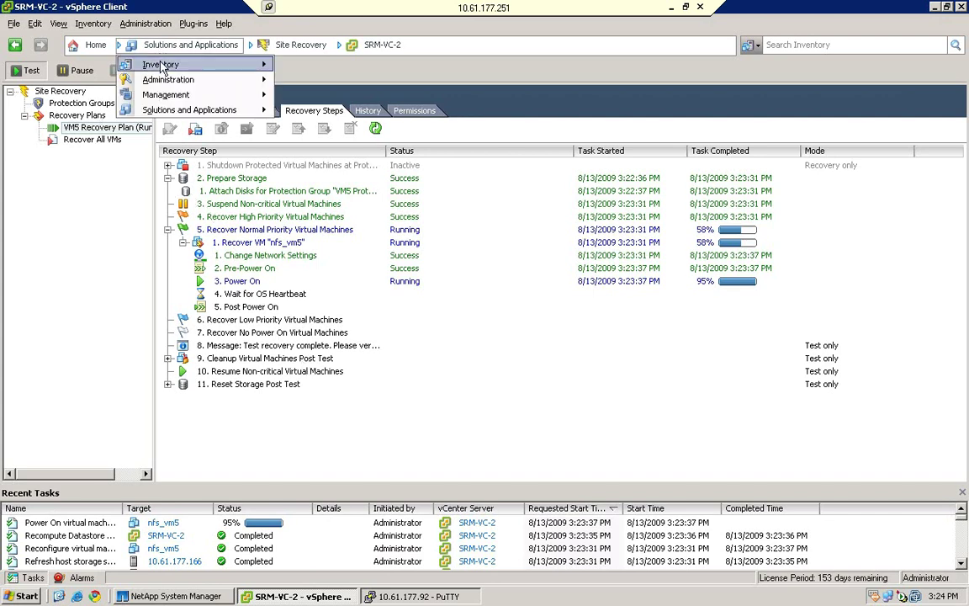
{"action": "mouse_move", "coordinate": [152, 63]}
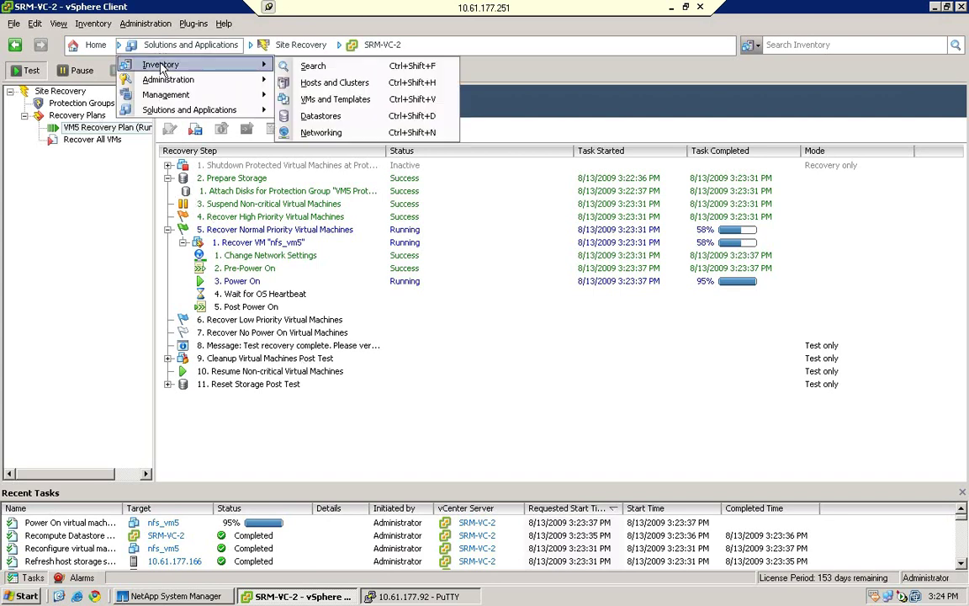
{"action": "left_click", "coordinate": [316, 99]}
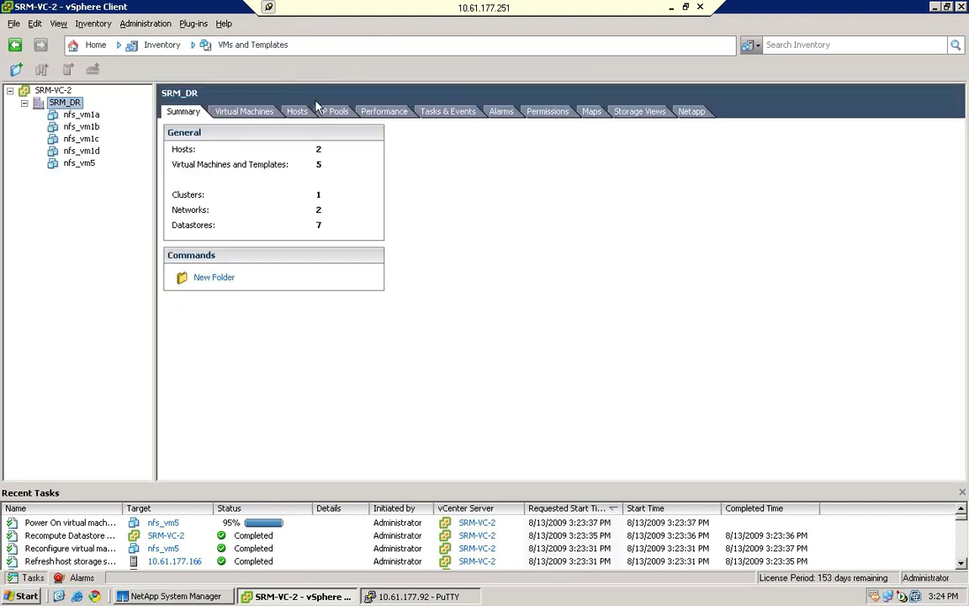
{"action": "left_click", "coordinate": [91, 168]}
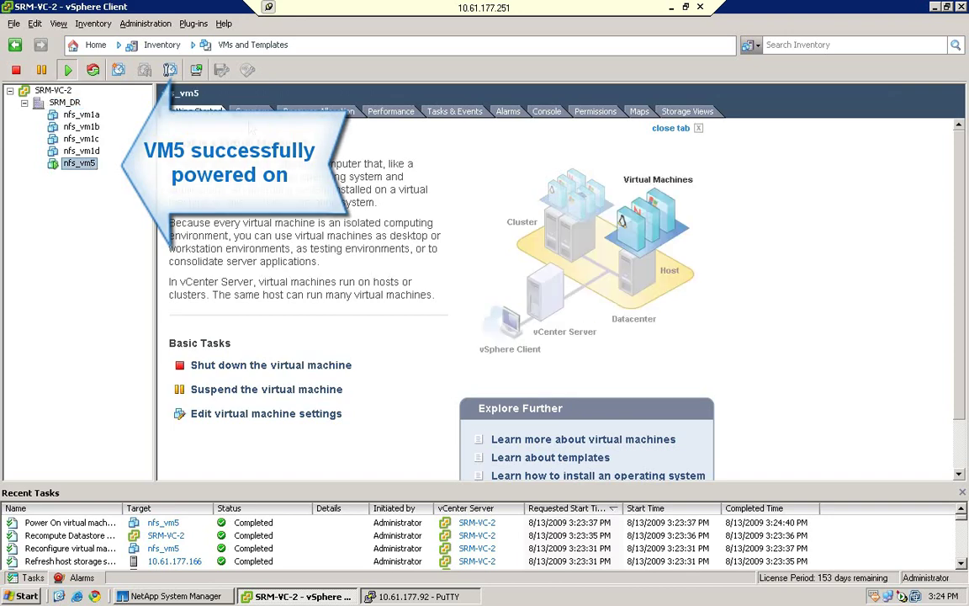
{"action": "left_click", "coordinate": [252, 111]}
Check current replication state in PuTTY with 'snapmirror status'.
{"action": "left_click", "coordinate": [385, 596]}
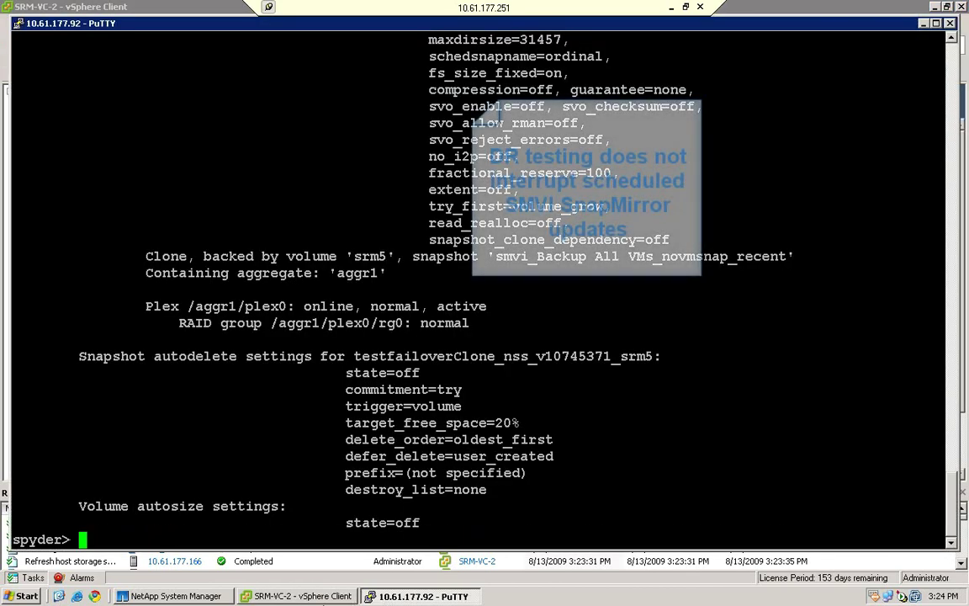
{"action": "key", "text": "Return"}
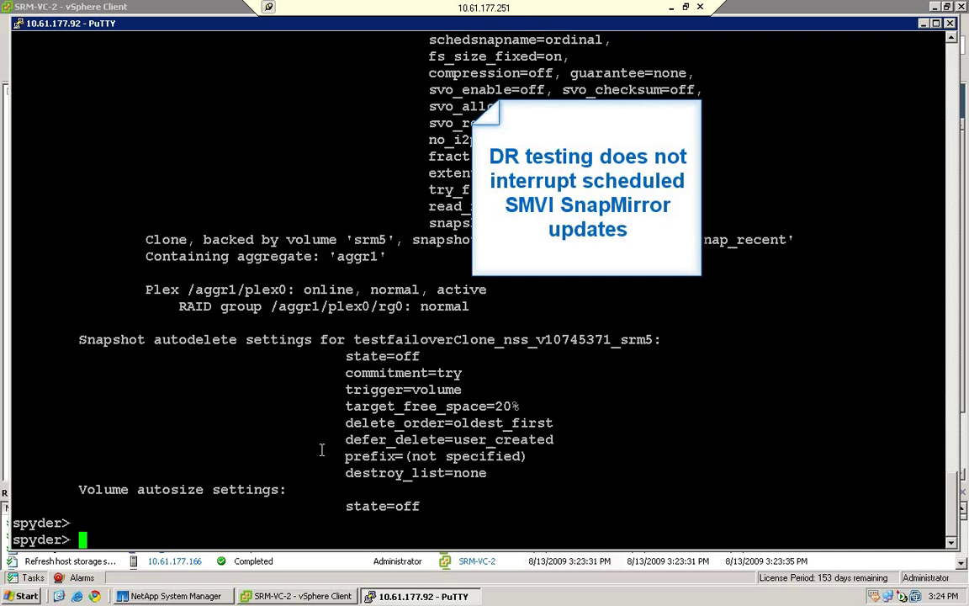
{"action": "type", "text": "snapmirror status"}
{"action": "key", "text": "Return"}
Run 'snapmirror update -S 3050-2:srm5 spyder:srm5' and recheck status, showing lag 00:00:05.
{"action": "right_click", "coordinate": [322, 450]}
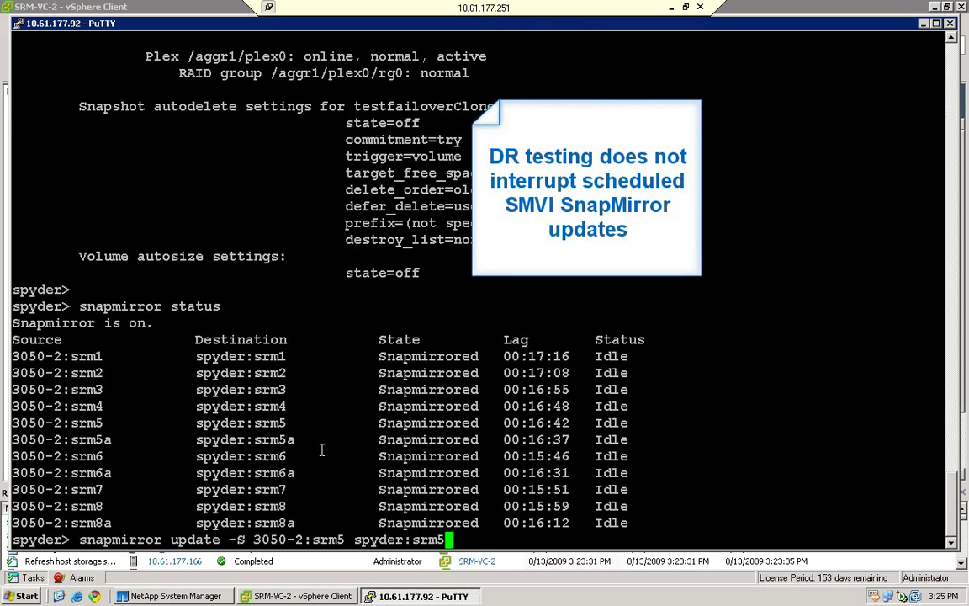
{"action": "key", "text": "Return"}
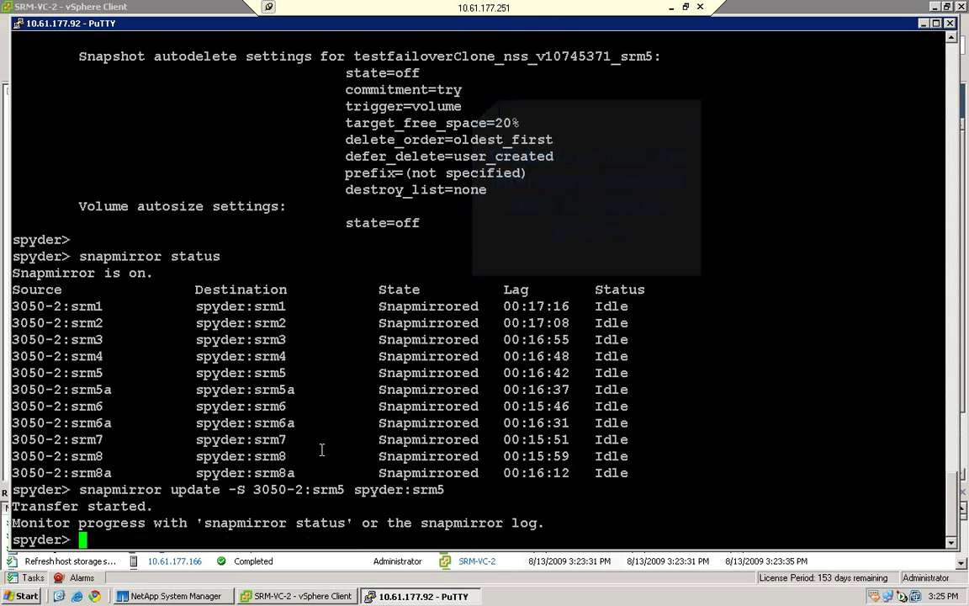
{"action": "key", "text": "Up"}
{"action": "key", "text": "Up"}
{"action": "key", "text": "Return"}
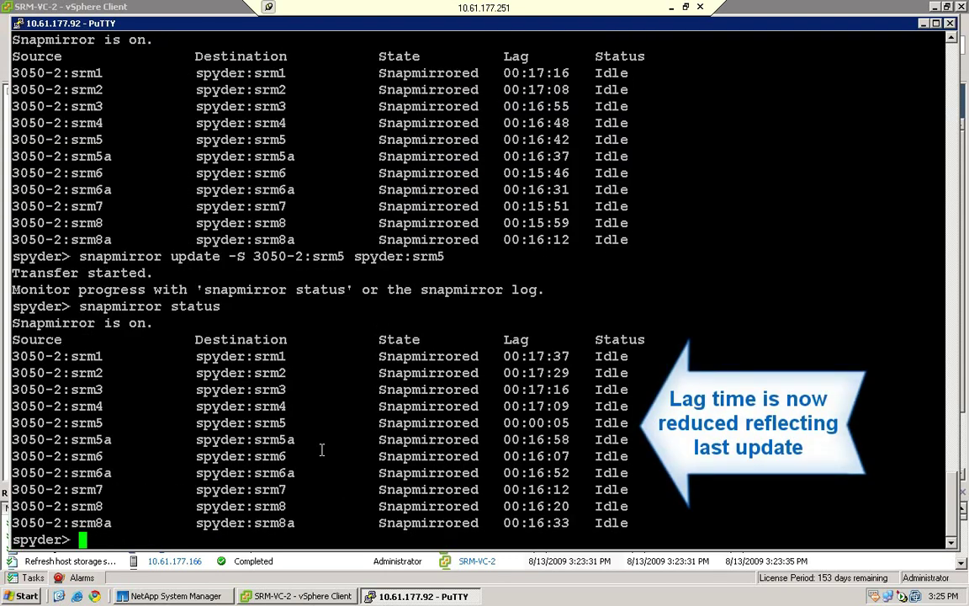